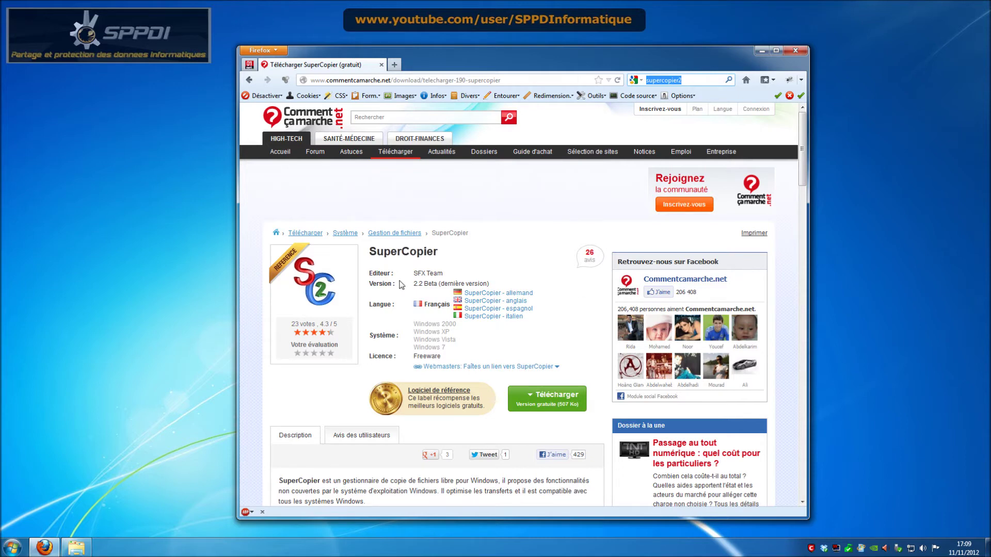
drag(368, 251, 454, 260)
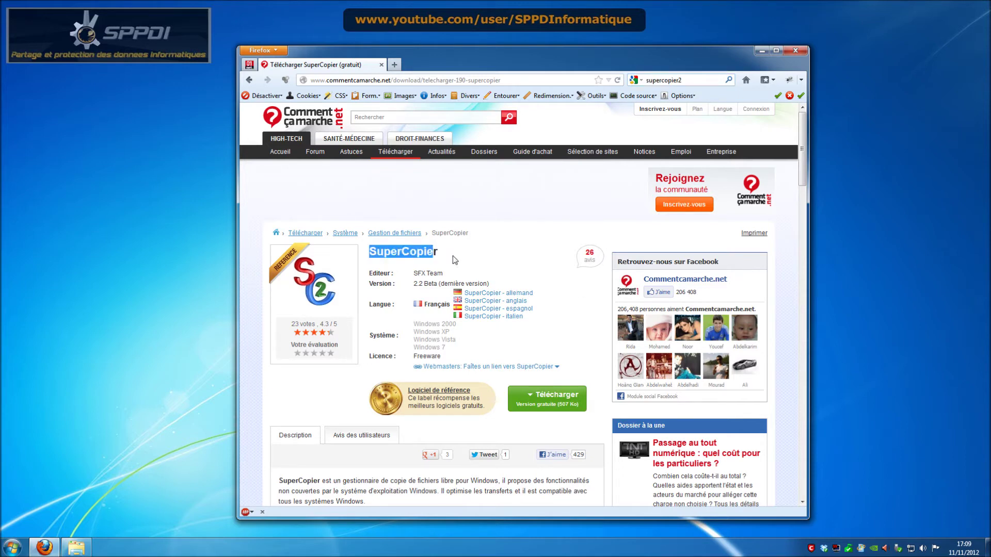
click(454, 259)
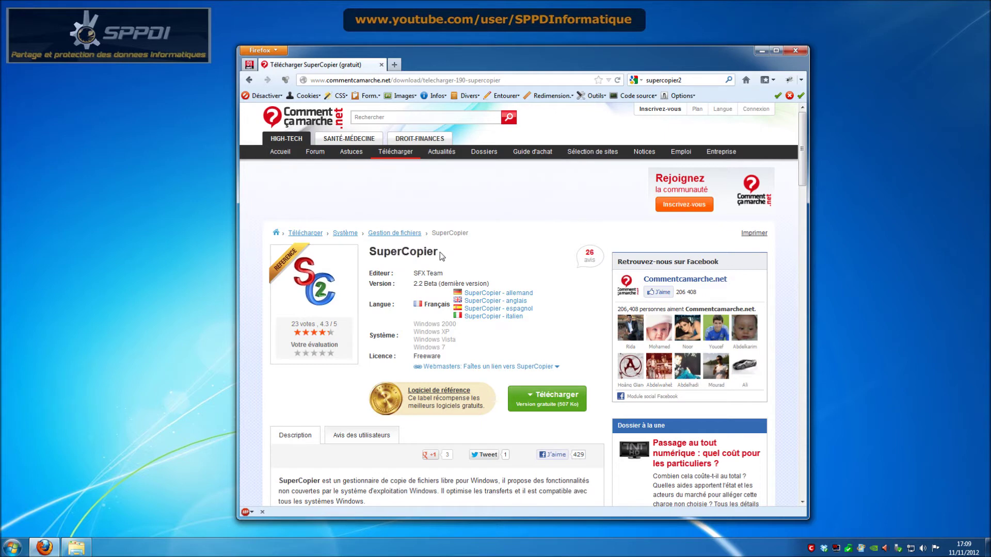
drag(368, 252, 438, 252)
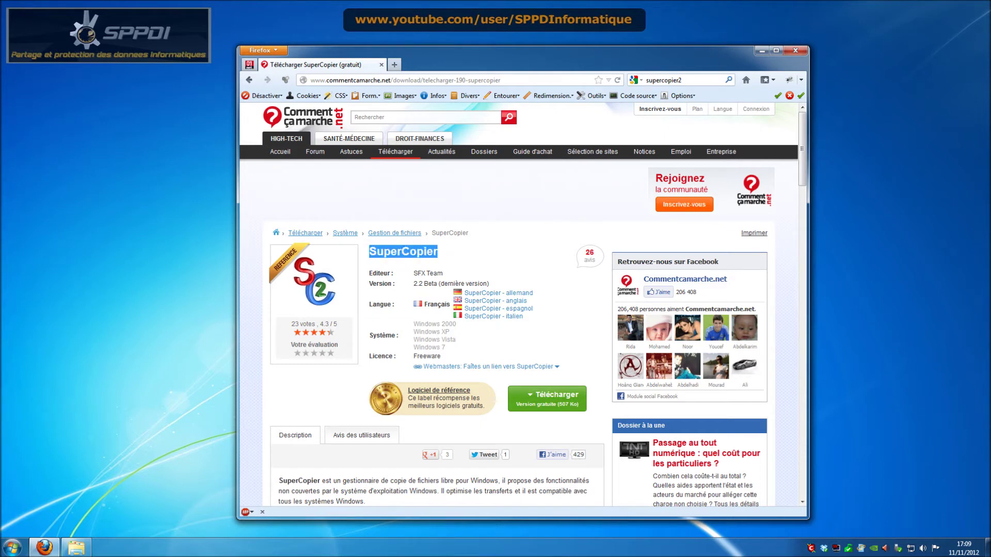
click(453, 255)
drag(369, 252, 458, 259)
click(458, 259)
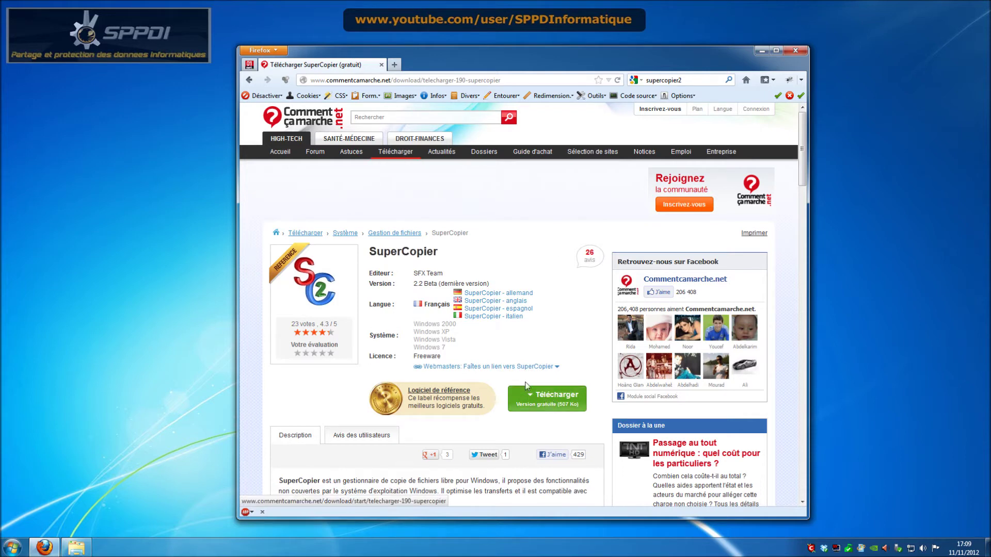
- Request the free SuperCopier 2.2 Beta download and cancel saving SuperCopier22beta.exe
click(544, 403)
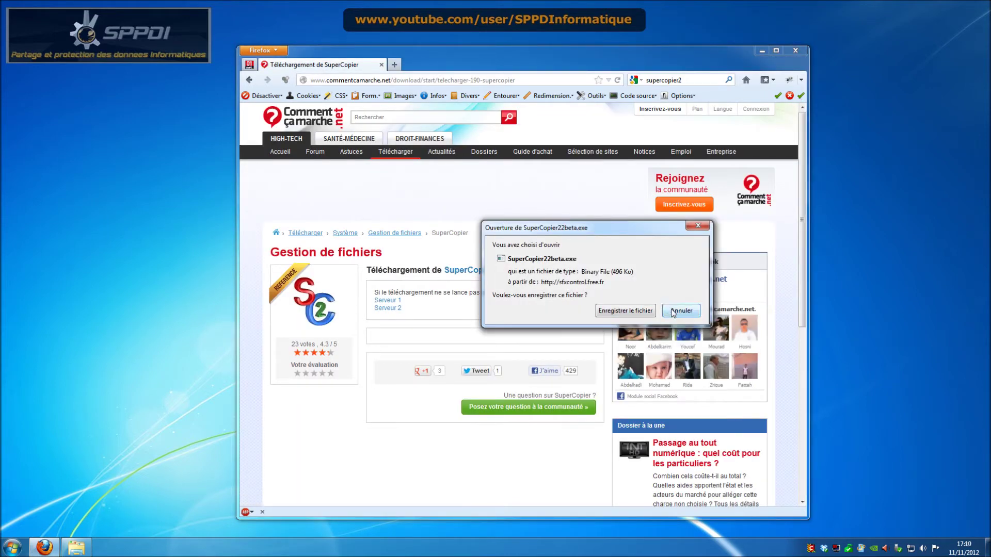
click(673, 311)
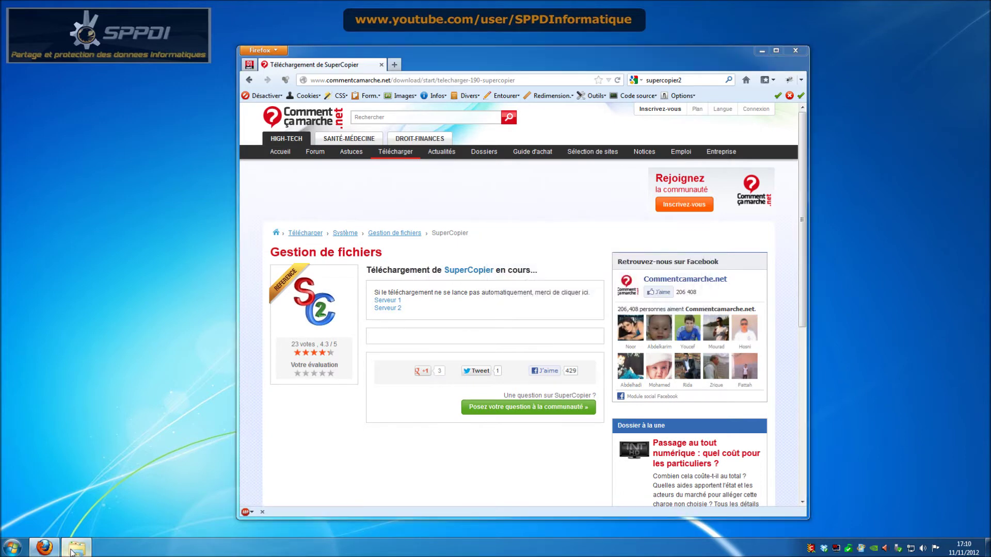
- Run SuperCopier22beta.exe from the Téléchargements folder, allow it to execute and accept Français as the installer language
click(763, 50)
drag(495, 153, 612, 118)
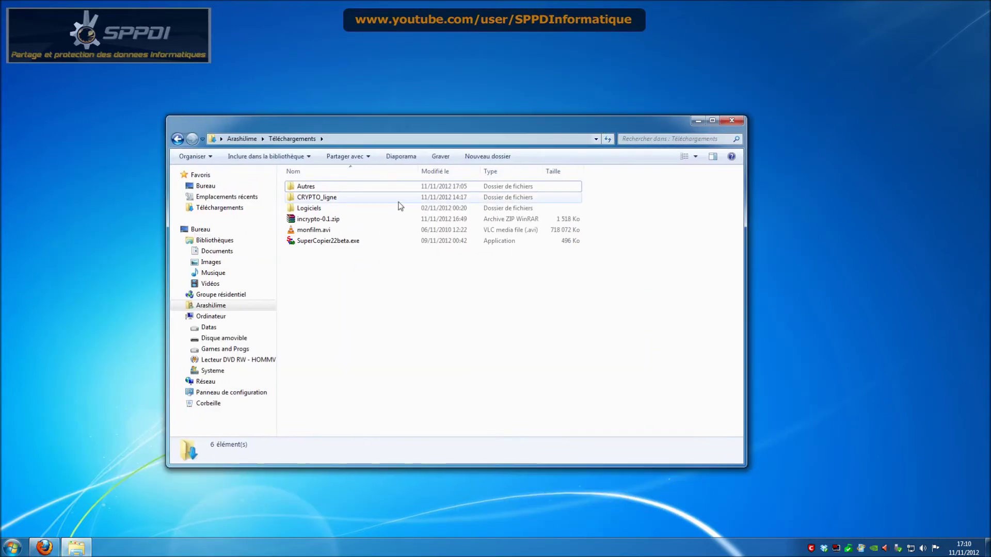
double_click(369, 241)
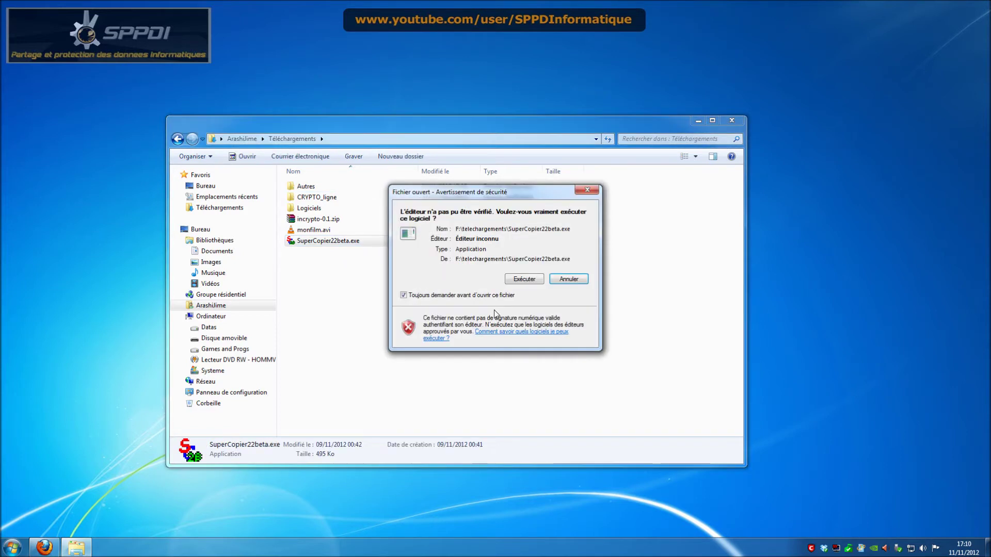
click(523, 281)
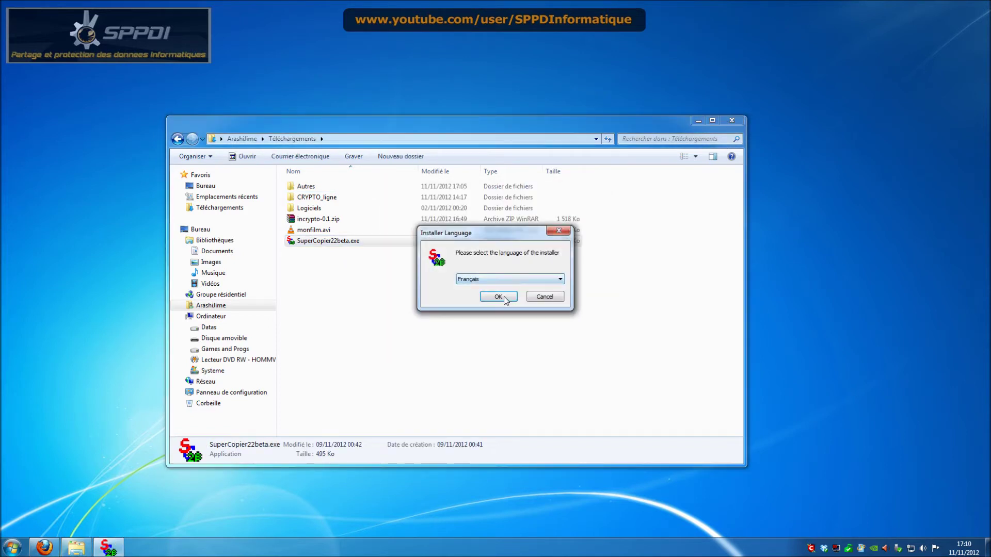
click(512, 281)
click(504, 295)
click(500, 299)
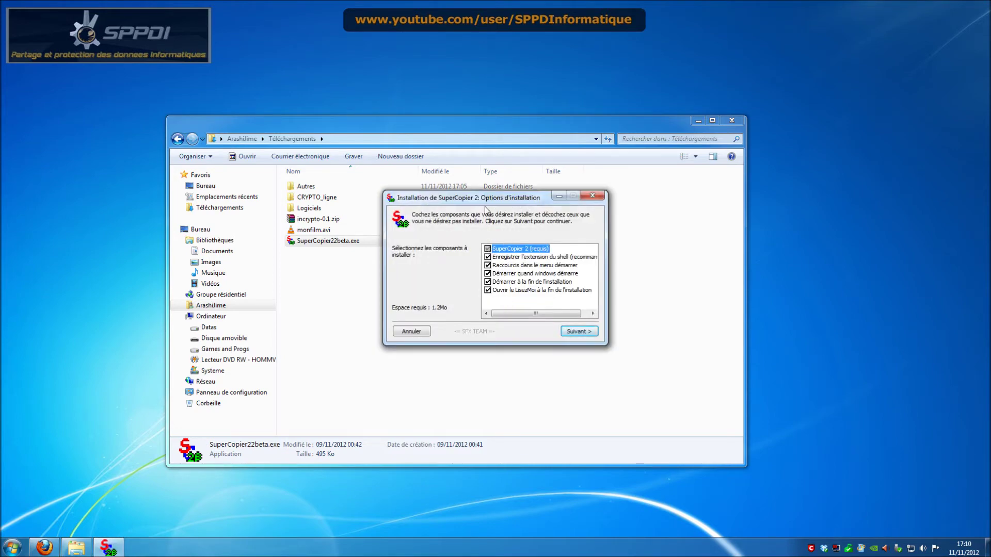
- Exclude opening the LisezMoi at the end of the installation and set the installation folder to G:\SuperCopier2\ on the Games and Progs drive
click(489, 291)
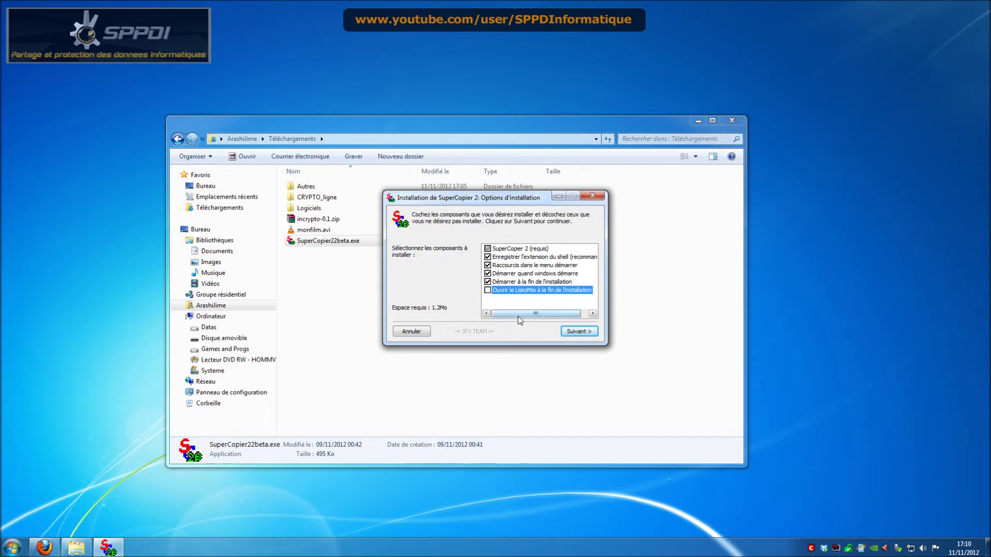
click(586, 334)
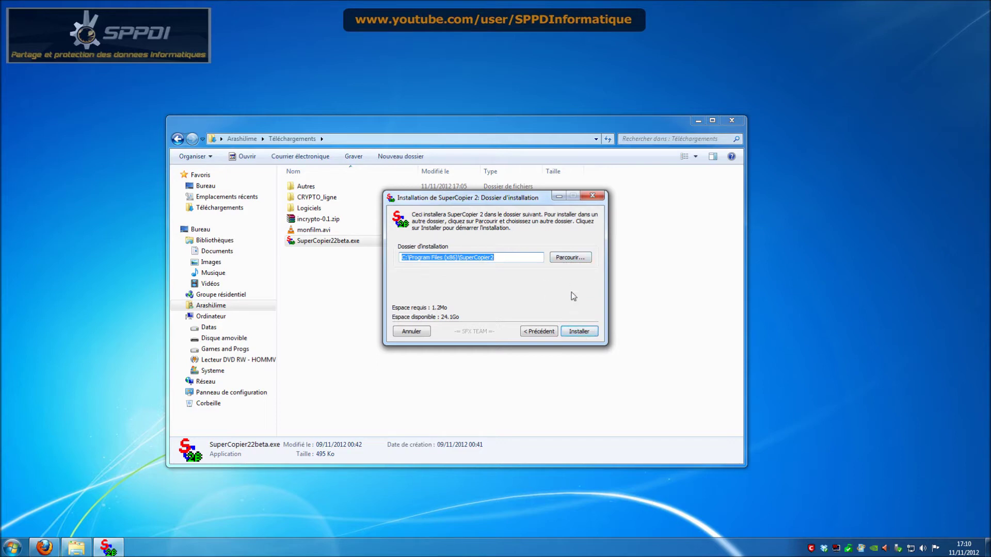
click(570, 258)
double_click(446, 274)
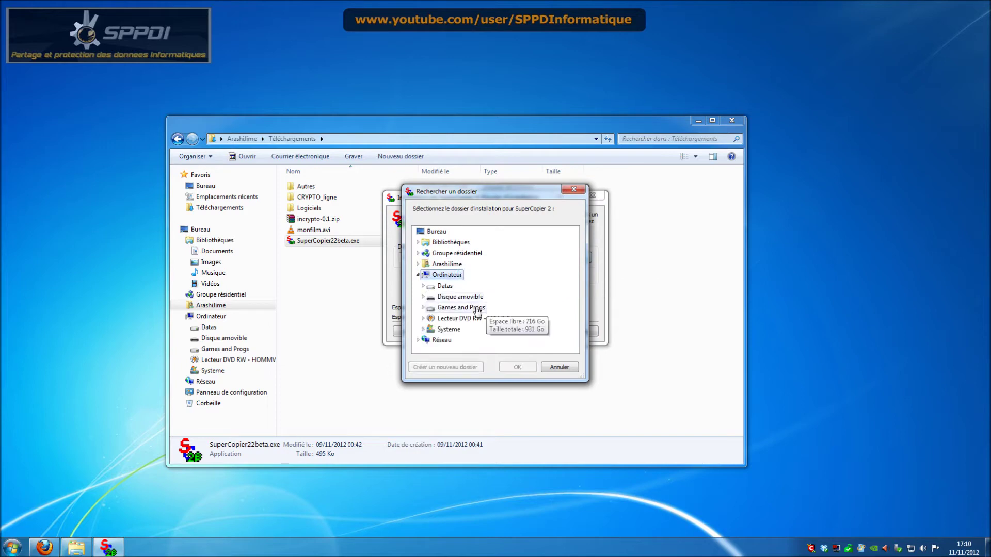
double_click(460, 307)
scroll(475, 301, down, 3)
scroll(475, 301, down, 6)
click(465, 341)
click(518, 367)
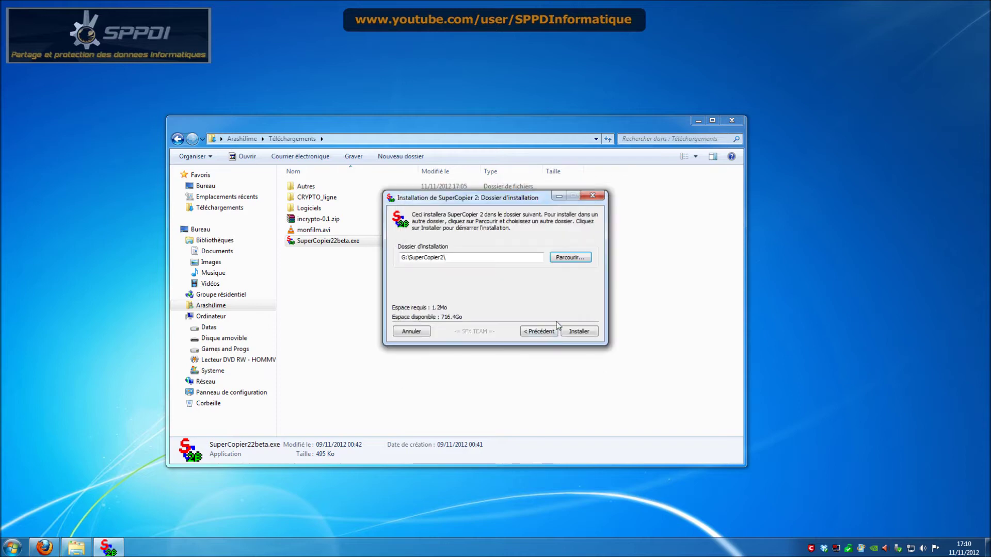
- Install SuperCopier 2, authorise its Comodo Defense+ alerts, and clear the finished installer and folder window from the desktop
click(571, 334)
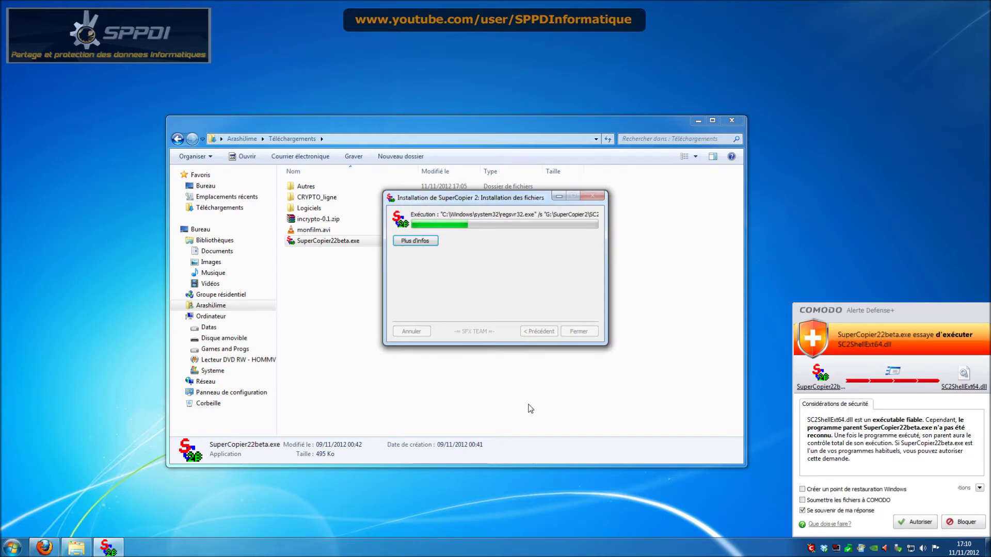
click(918, 523)
click(920, 523)
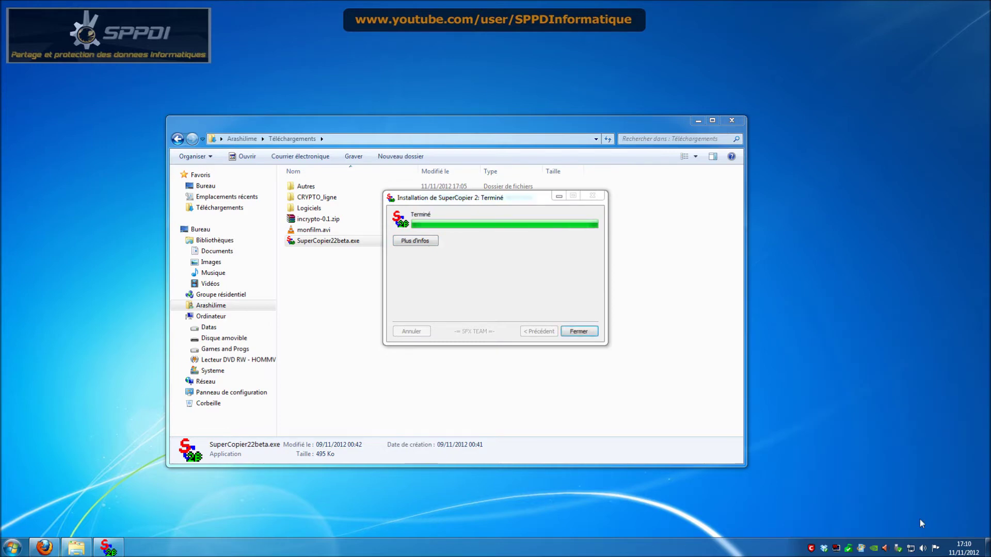
click(583, 333)
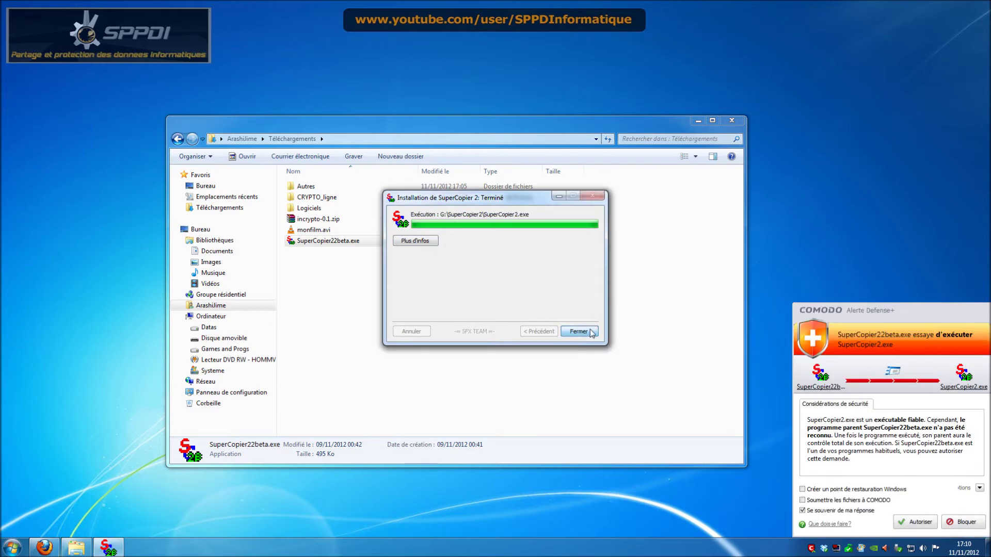
click(915, 523)
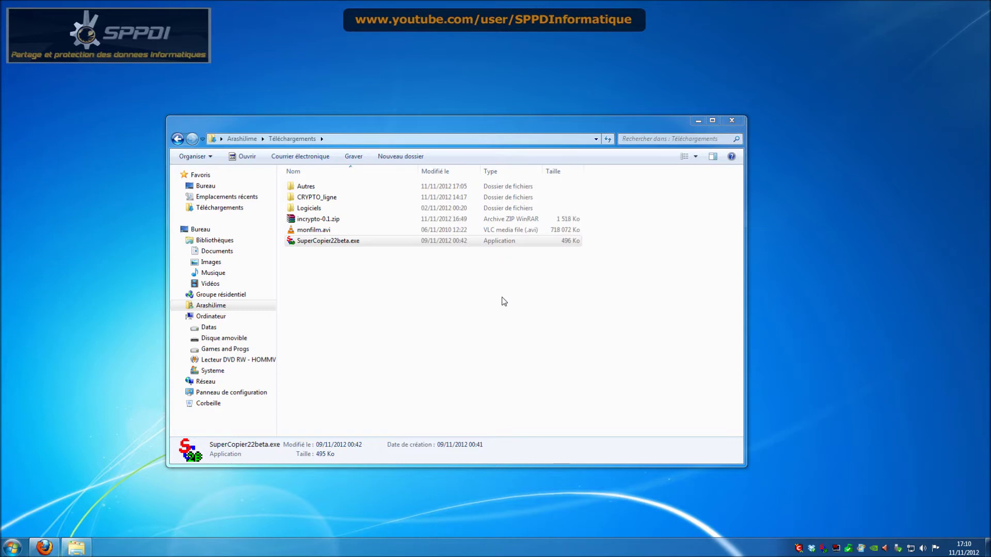
click(698, 121)
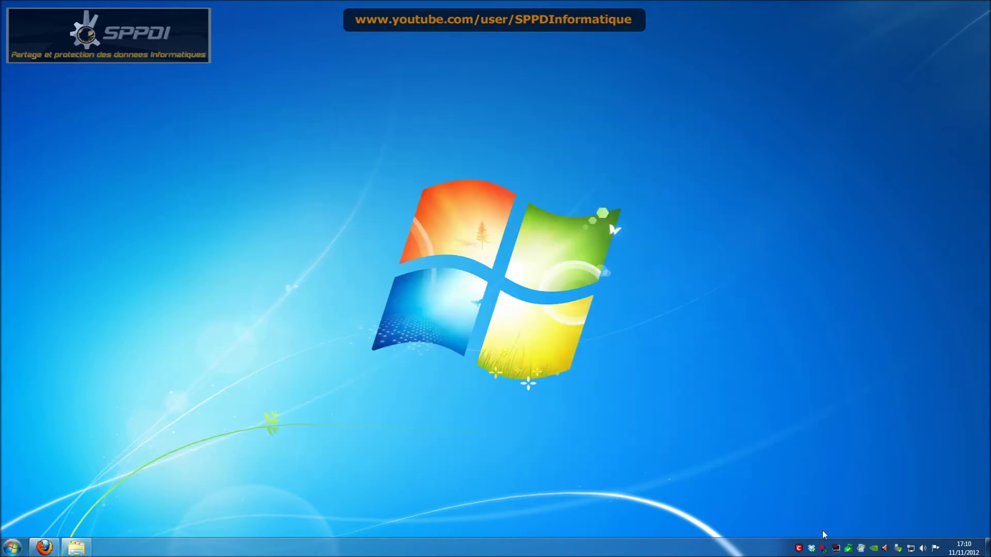
- Examine SuperCopier's notification-area menu and its A propos information, and close the information window
right_click(824, 549)
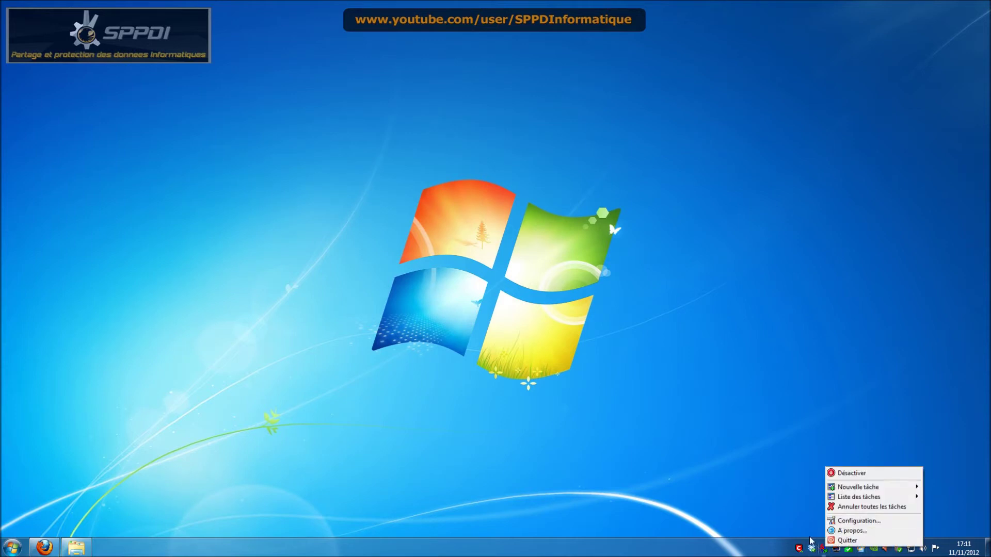
click(825, 549)
right_click(824, 550)
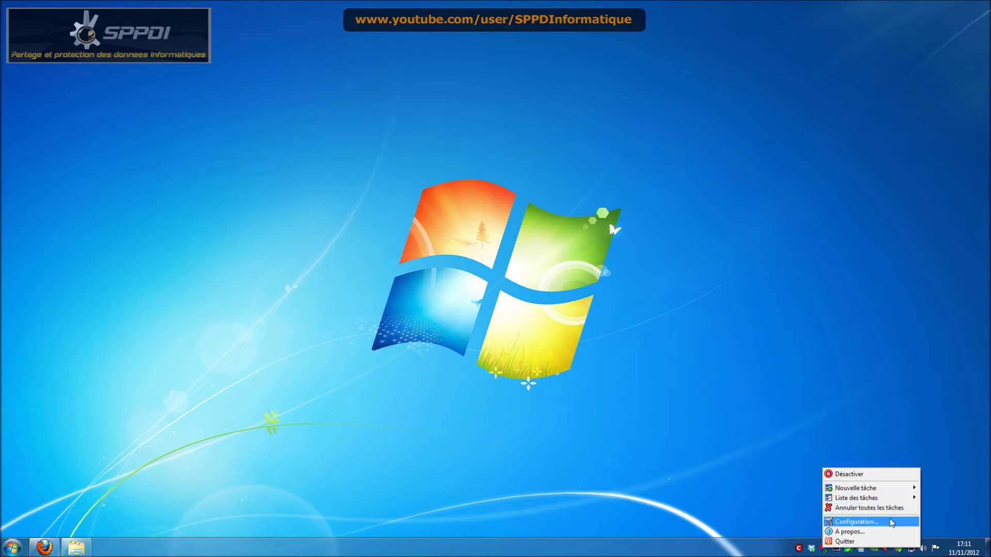
click(889, 534)
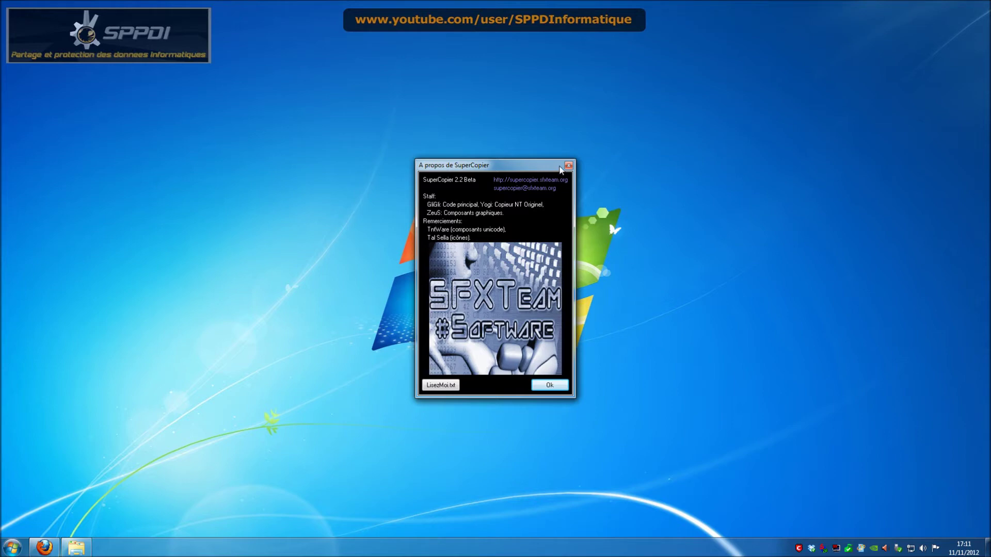
click(568, 165)
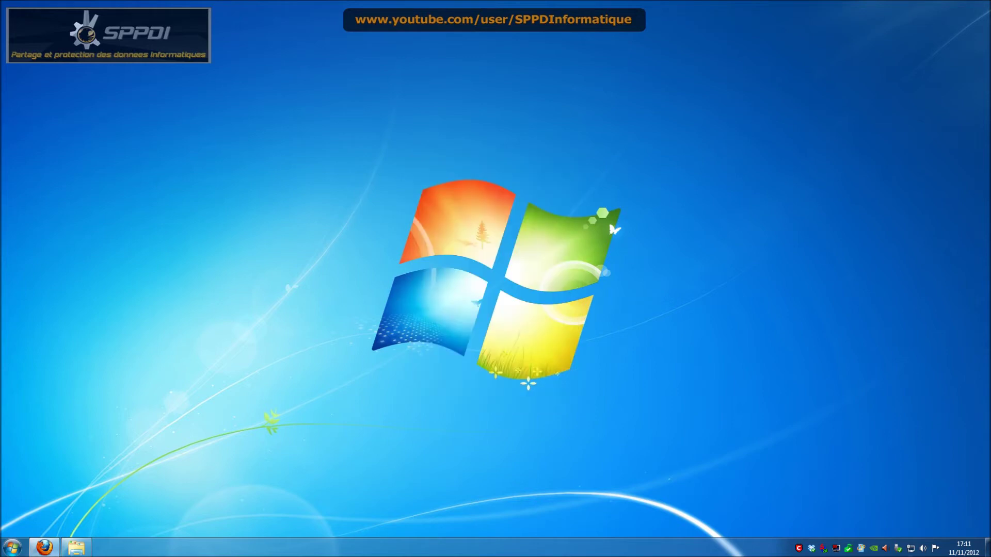
- Open the SuperCopier configuration and review its Langage and Démarrage settings
click(822, 550)
click(854, 521)
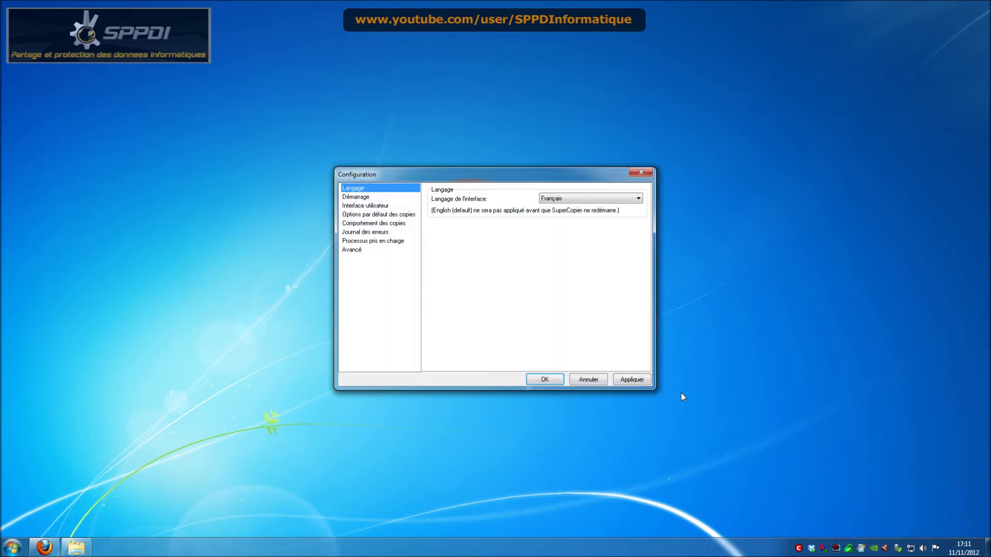
mouse_move(474, 179)
mouse_down()
mouse_move(466, 194)
mouse_move(465, 163)
mouse_up()
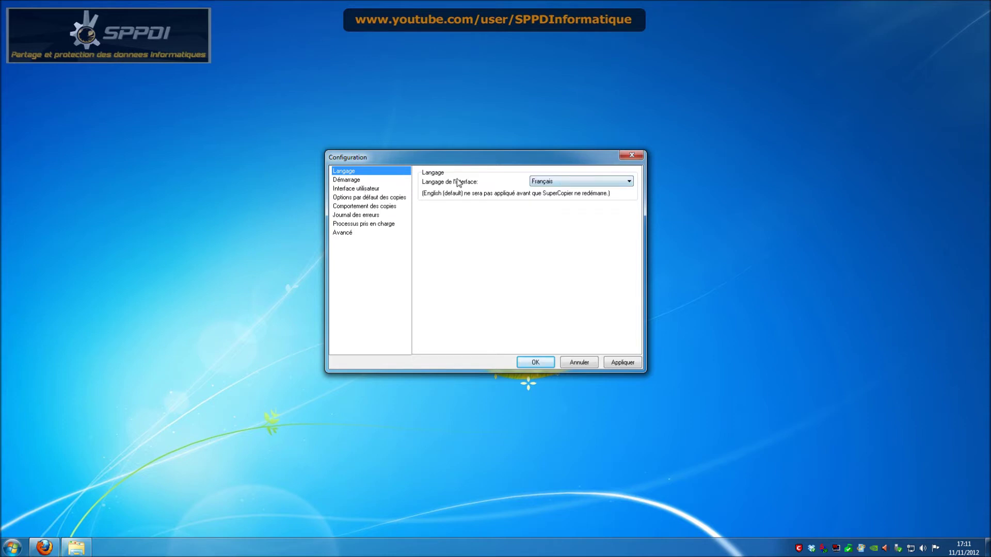
click(353, 181)
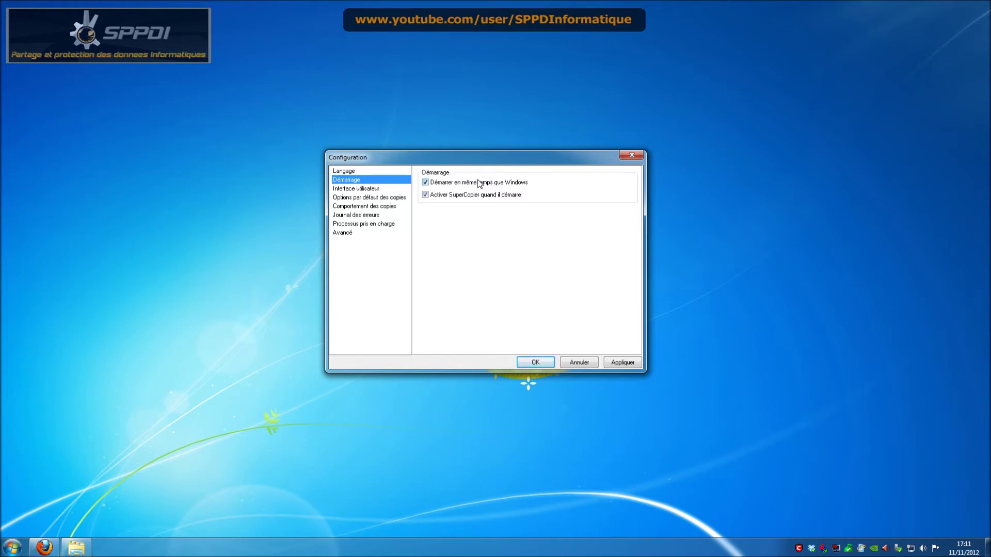
- In the Interface utilisateur settings, change the progress bar's background edge colour to pink with red 208, green 47 and blue 139
click(359, 189)
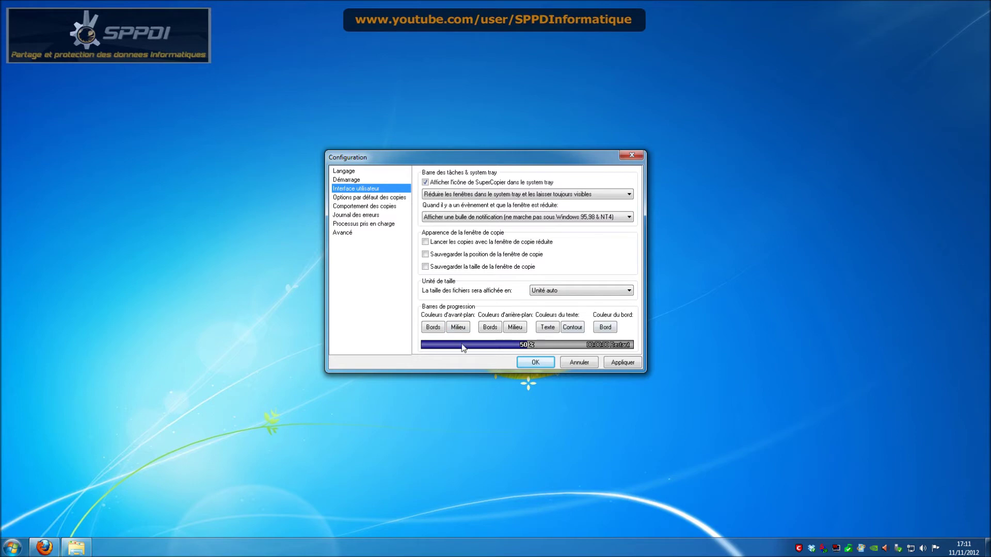
click(459, 329)
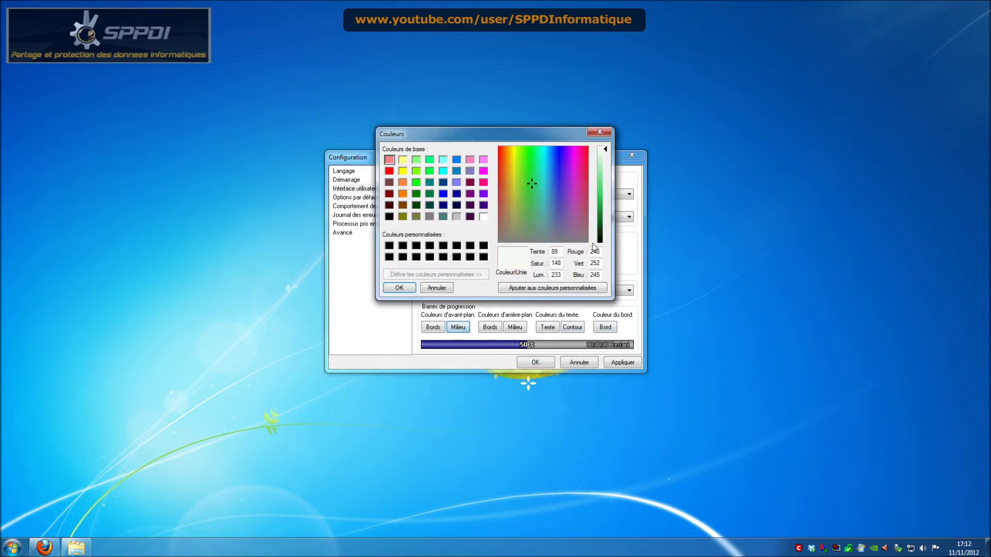
click(412, 289)
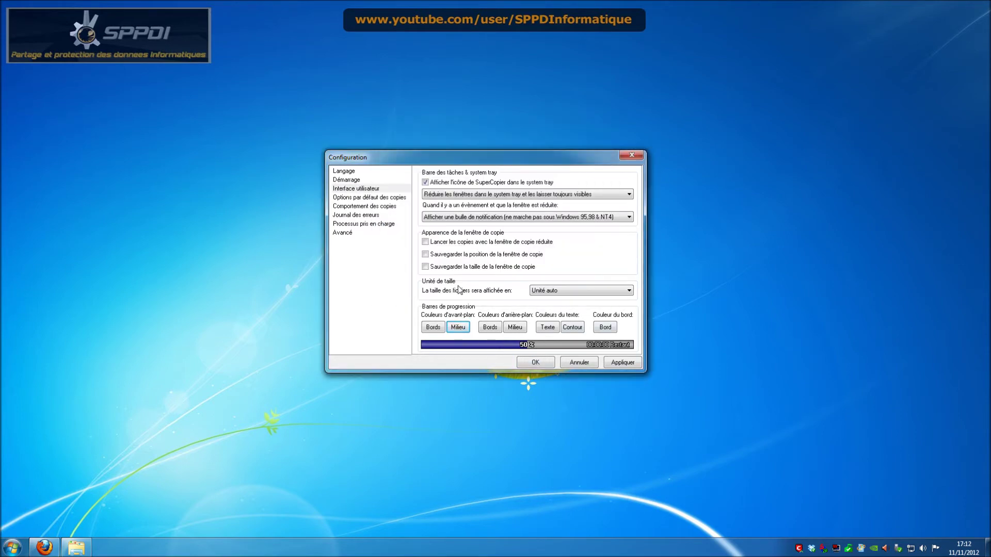
click(492, 328)
click(529, 198)
click(565, 187)
click(586, 186)
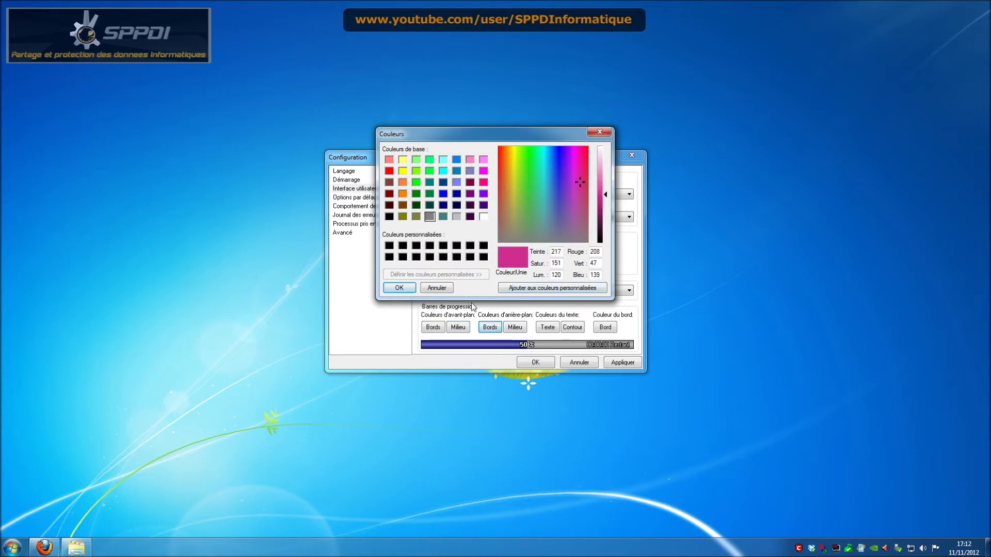
click(406, 289)
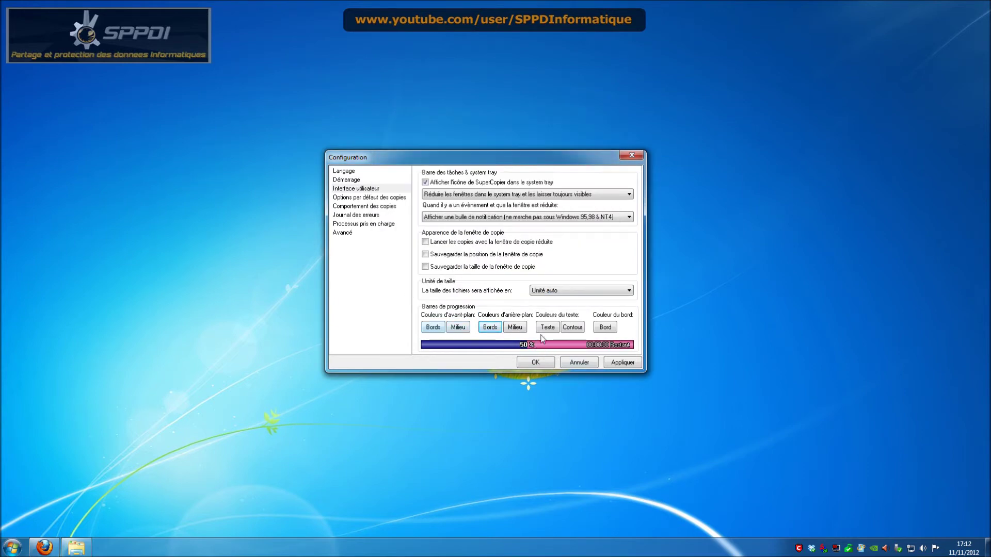
- Review the progress bar's text and outline colours and the file size units, keeping the existing colours and Unité auto
click(548, 327)
click(399, 287)
click(566, 327)
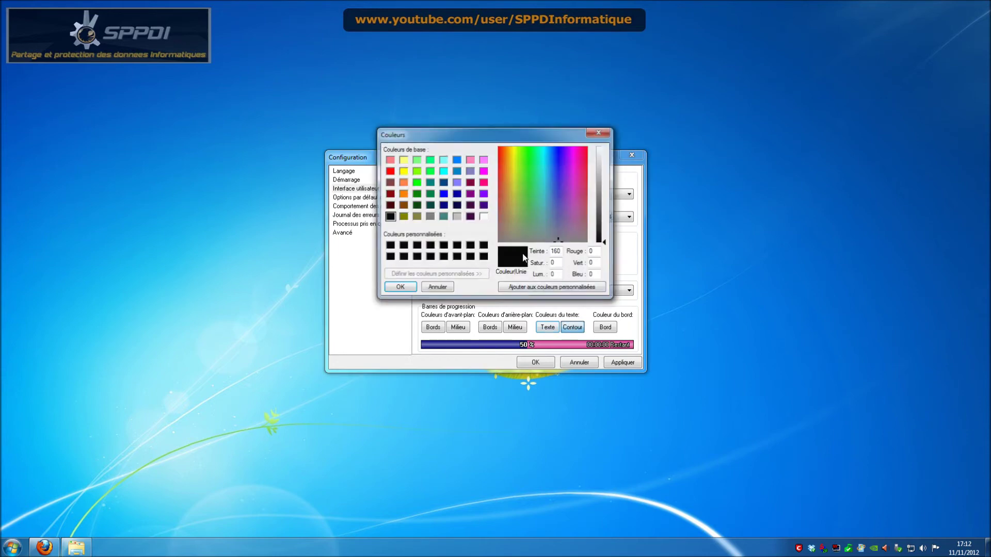
click(402, 287)
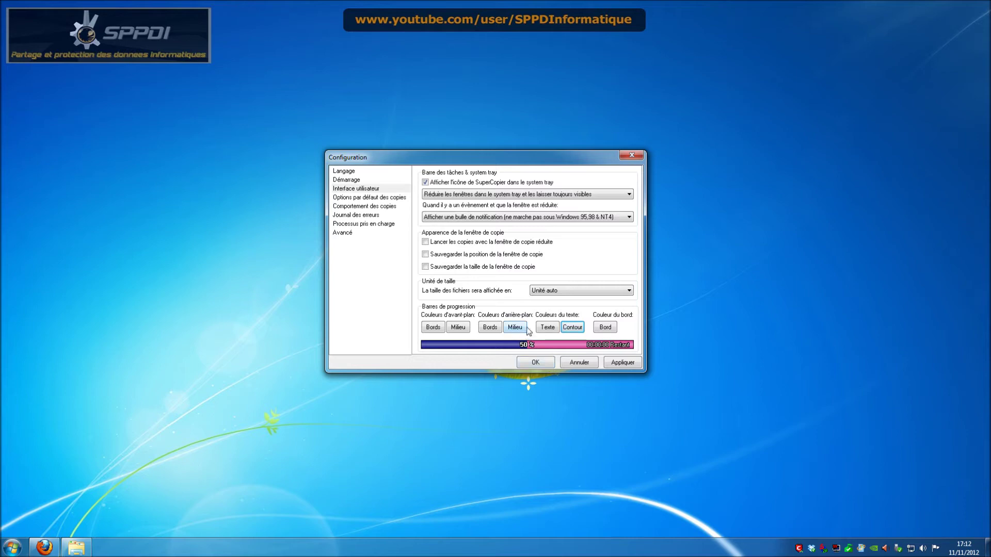
click(559, 292)
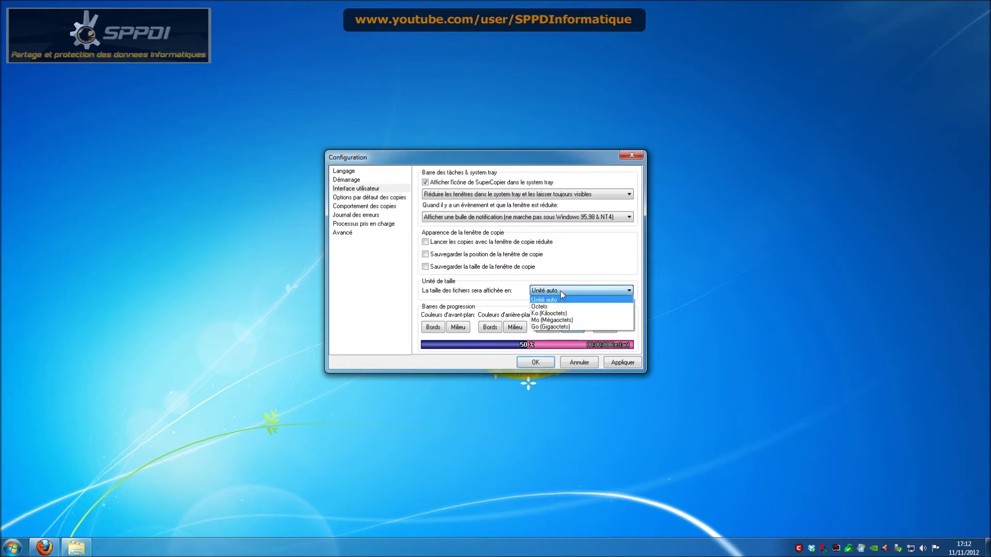
click(560, 301)
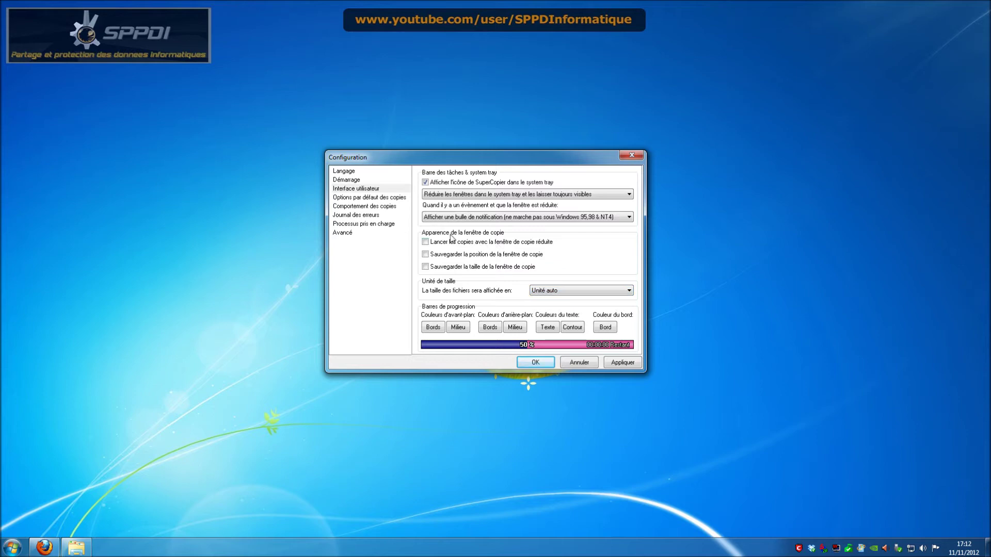
- Review the reduced copy window, event notification and system tray options in the Interface utilisateur settings, keeping the existing choices
click(435, 246)
click(426, 242)
click(561, 217)
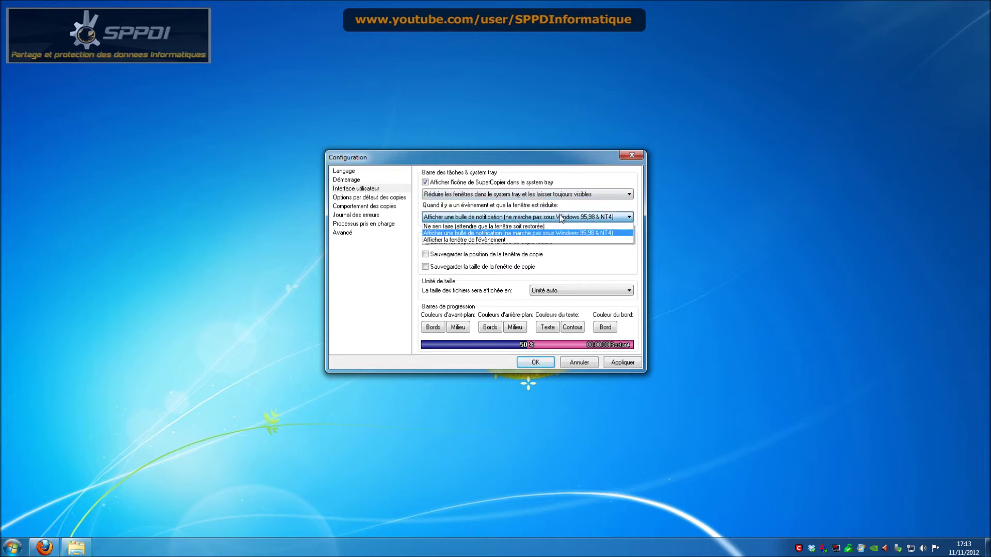
click(547, 232)
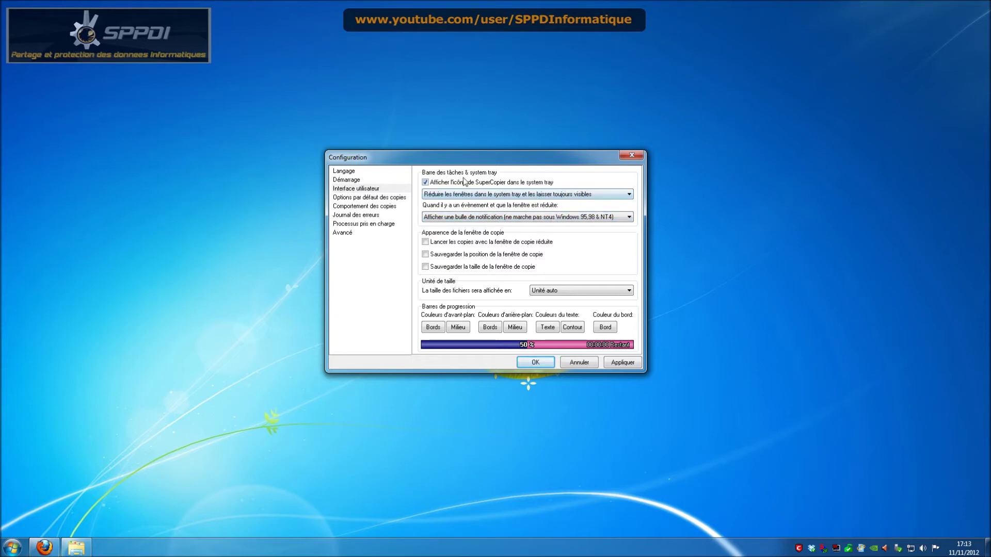
click(524, 185)
- Review the end-of-copy choices and speed limit under Options par défaut des copies, keeping Ne pas fermer si il y a eu des erreurs
click(405, 198)
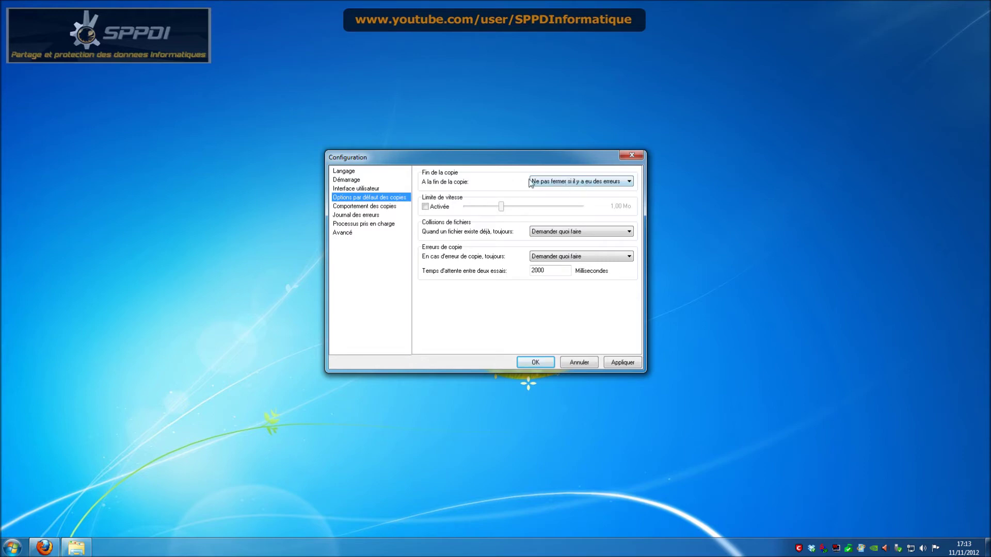
click(574, 182)
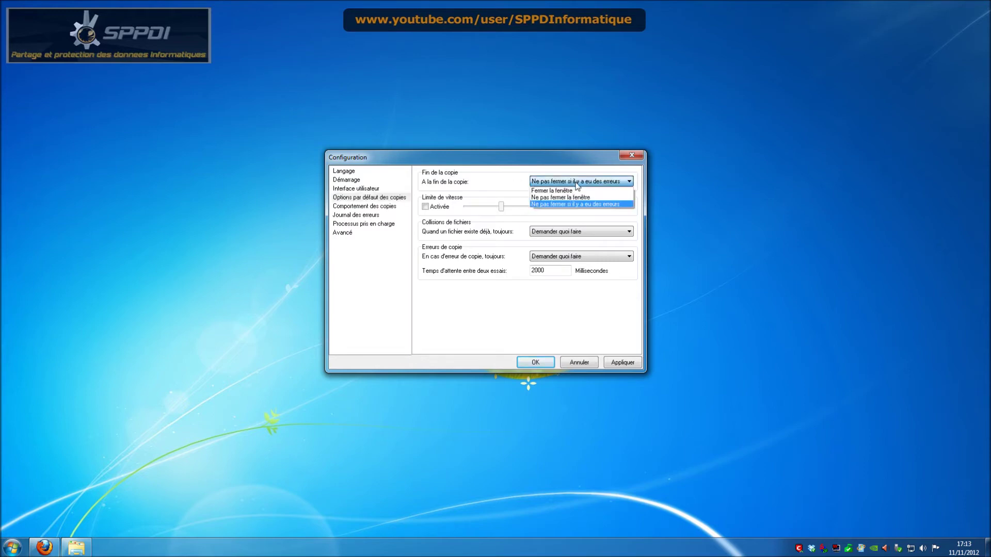
click(609, 205)
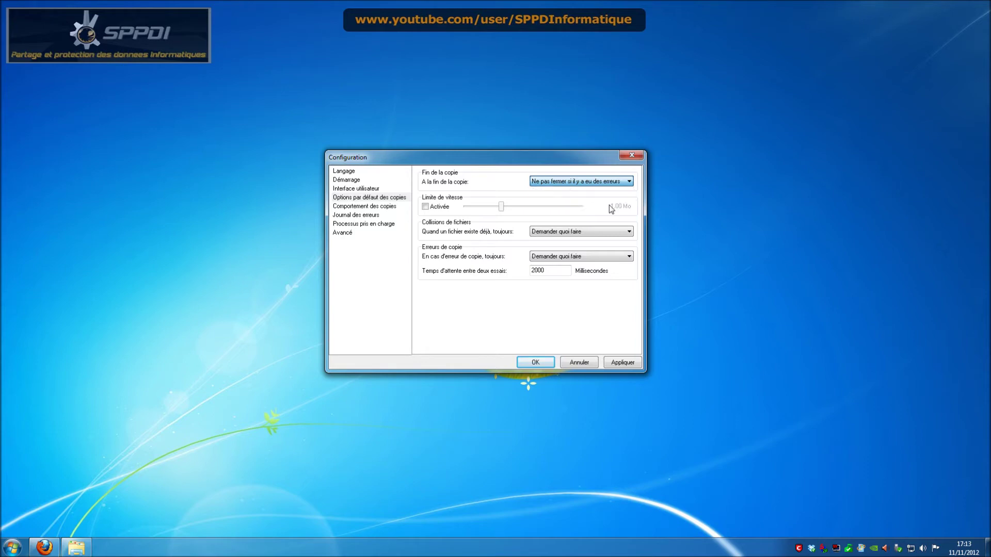
click(441, 207)
click(442, 210)
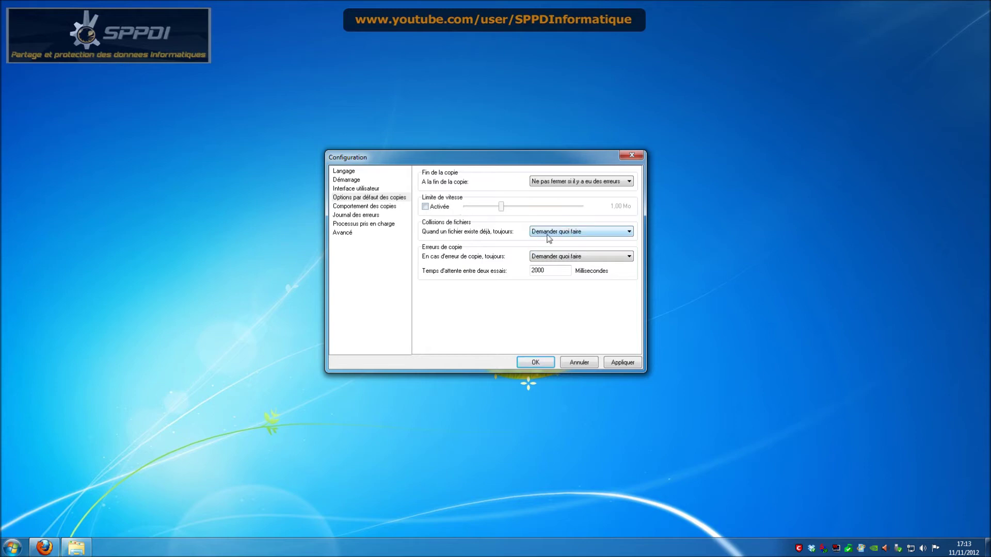
- Examine the available actions for file collisions and copy errors, keeping Demander quoi faire for both
click(586, 236)
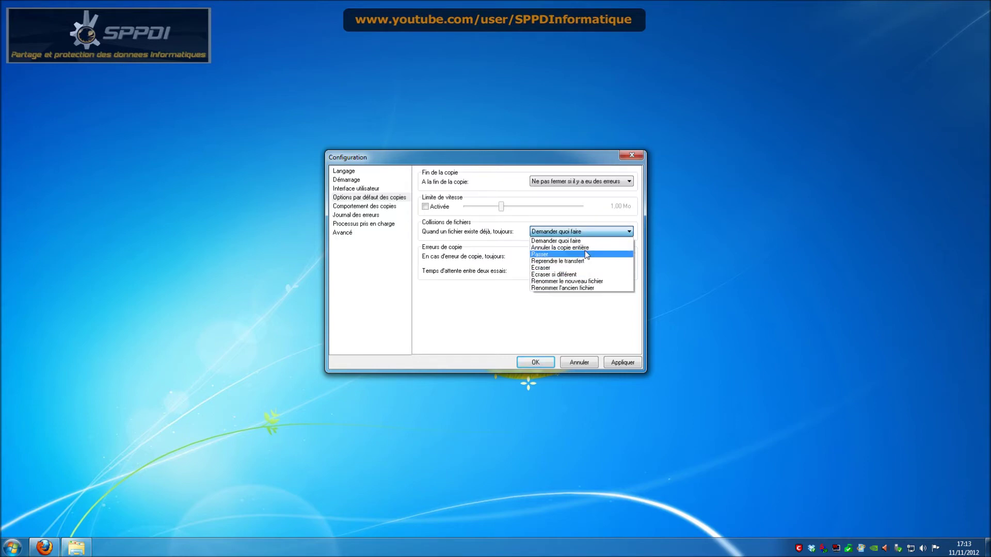
click(591, 234)
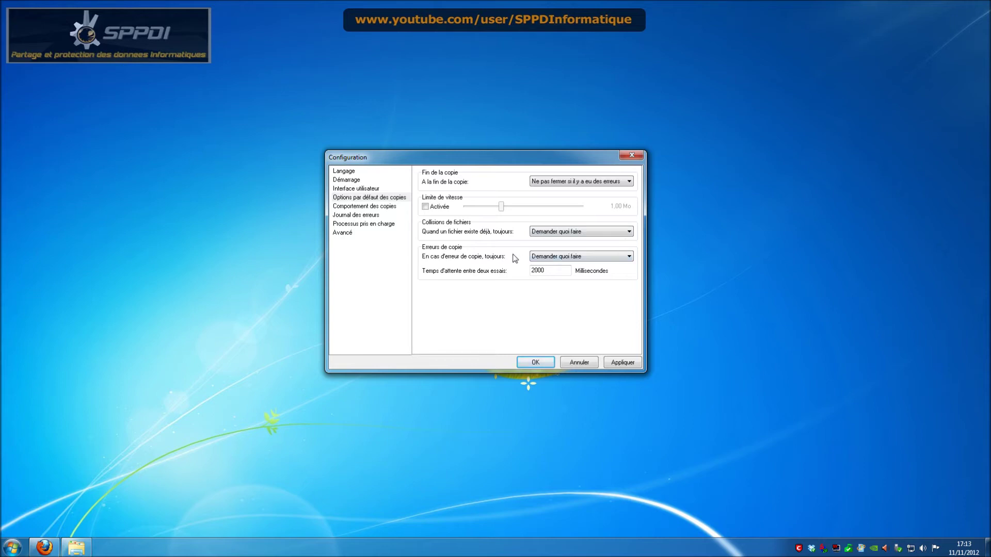
click(566, 258)
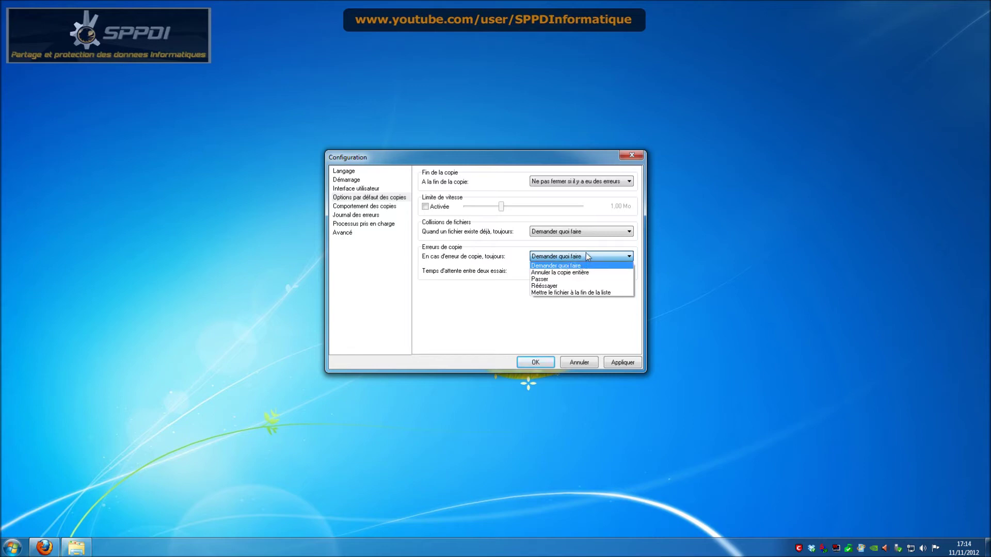
click(582, 257)
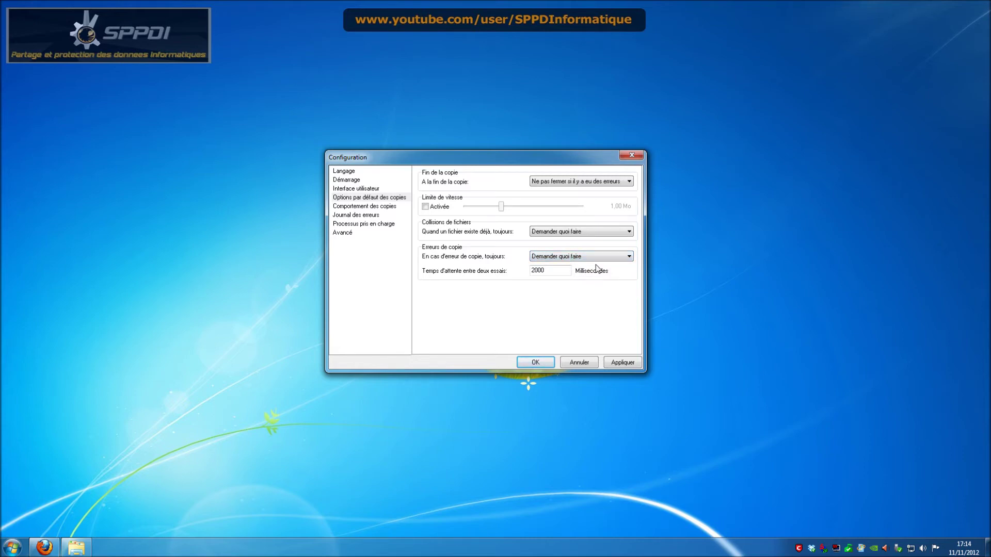
- In the Comportement des copies settings, set new copy lists to be added to running copies Toujours
click(378, 206)
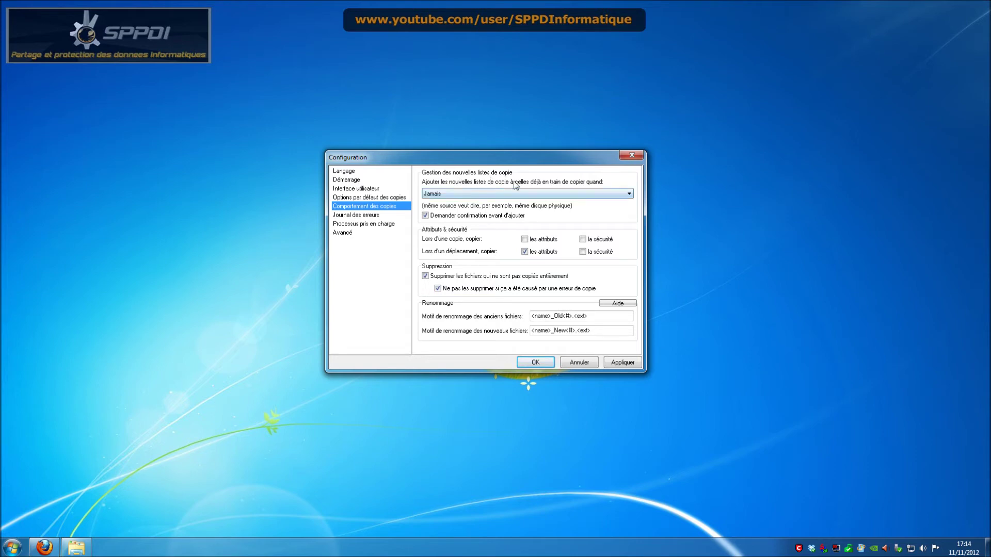
click(562, 195)
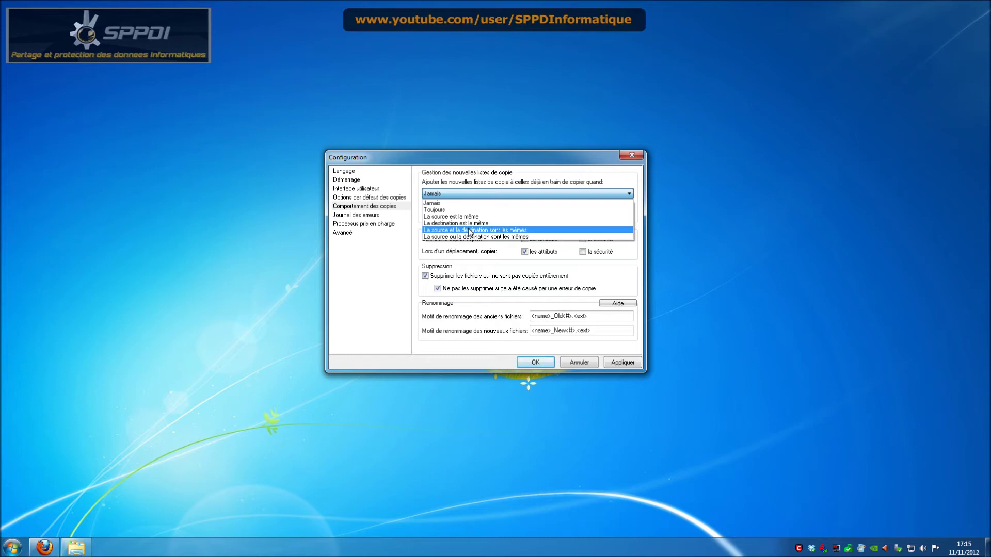
click(475, 210)
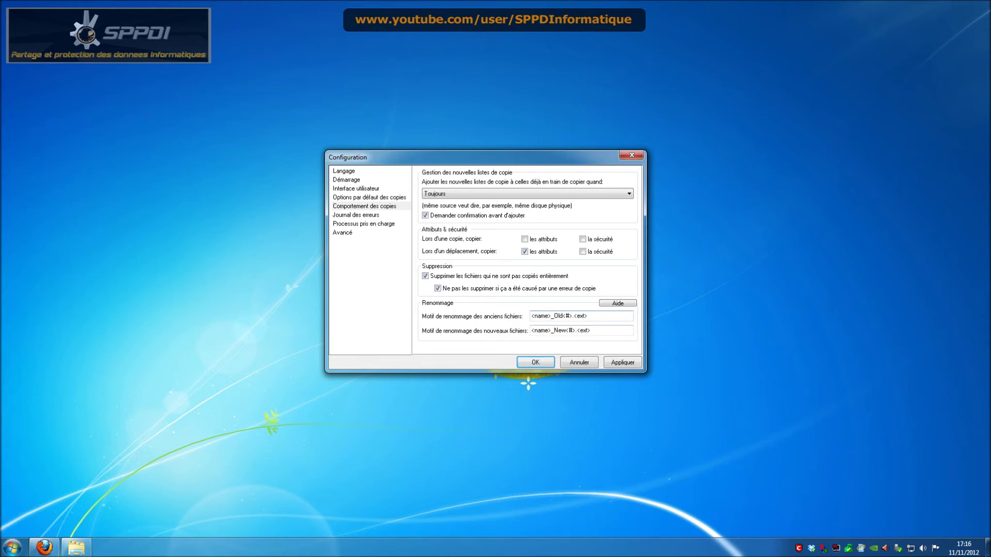
drag(551, 316, 562, 315)
click(531, 316)
text(thtee)
key(BackSpace)
key(BackSpace)
key(BackSpace)
key(BackSpace)
key(BackSpace)
- Examine the save locations for the automatic error log in the Journal des erreurs settings, leaving automatic saving disabled
click(378, 216)
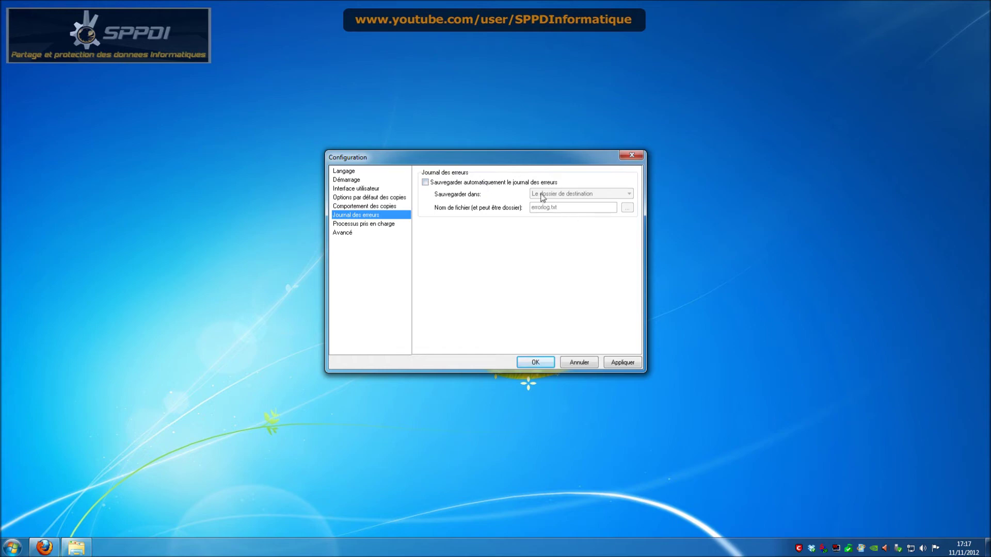
key(Tab)
key(space)
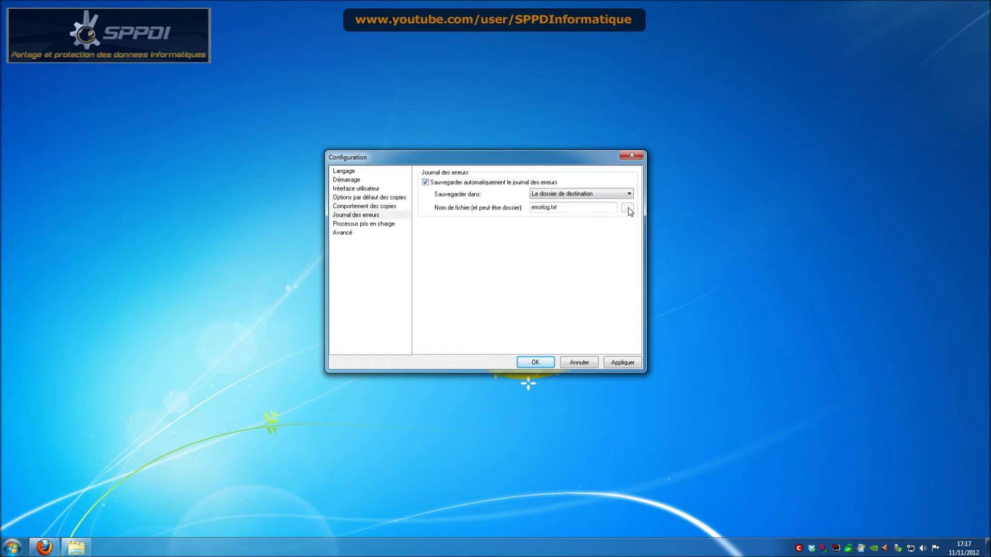
click(629, 195)
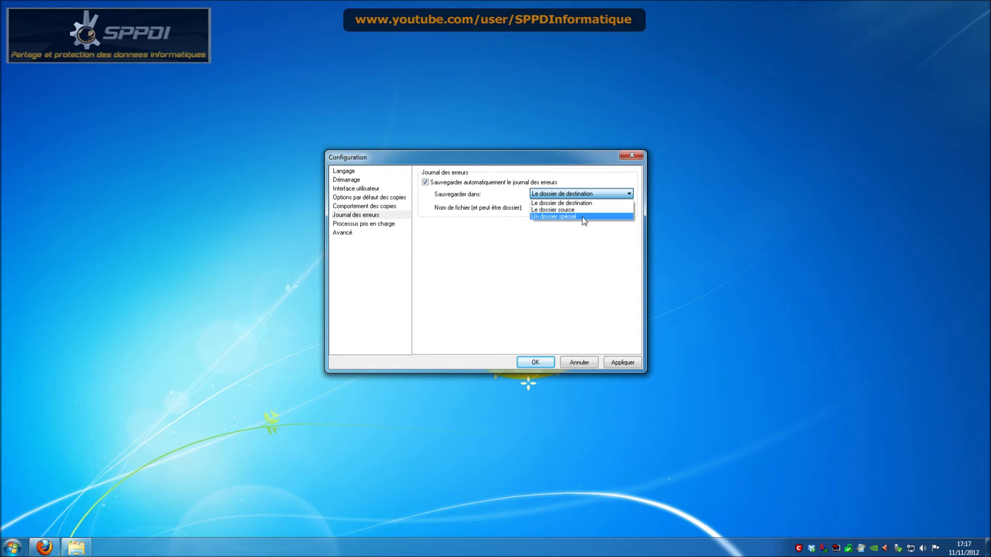
click(631, 197)
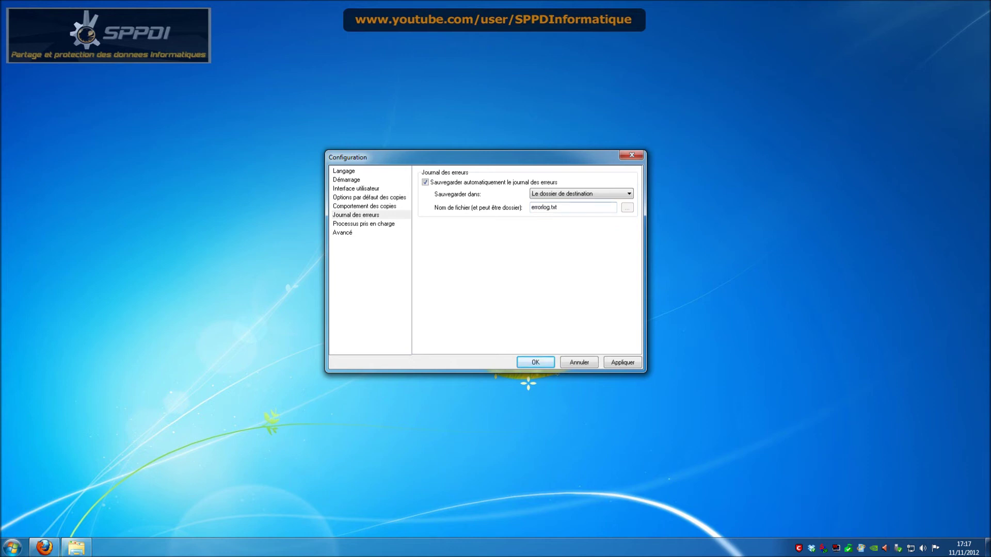
click(497, 185)
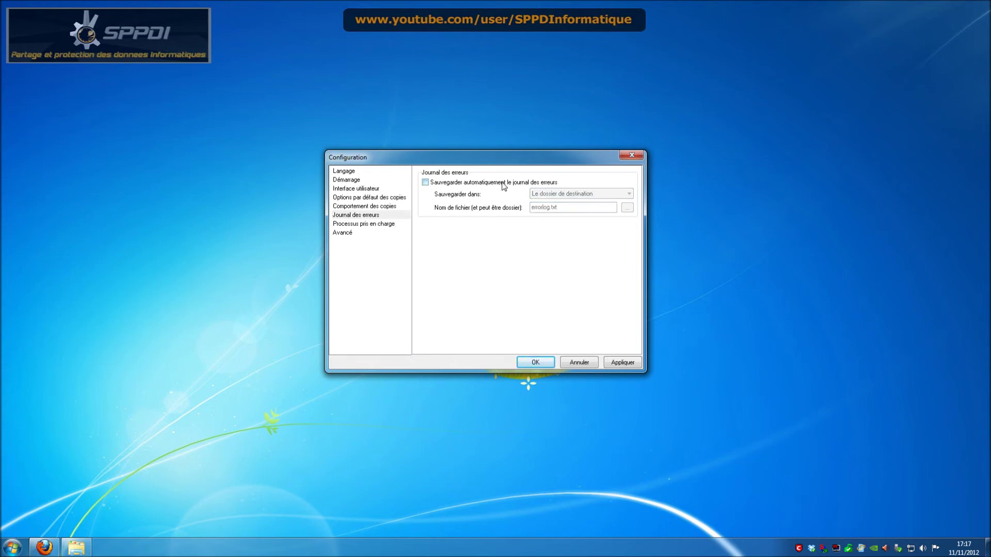
- Review the Processus pris en charge and Avancé settings, keeping Normale priority and La base des registres, and save the configuration
click(382, 225)
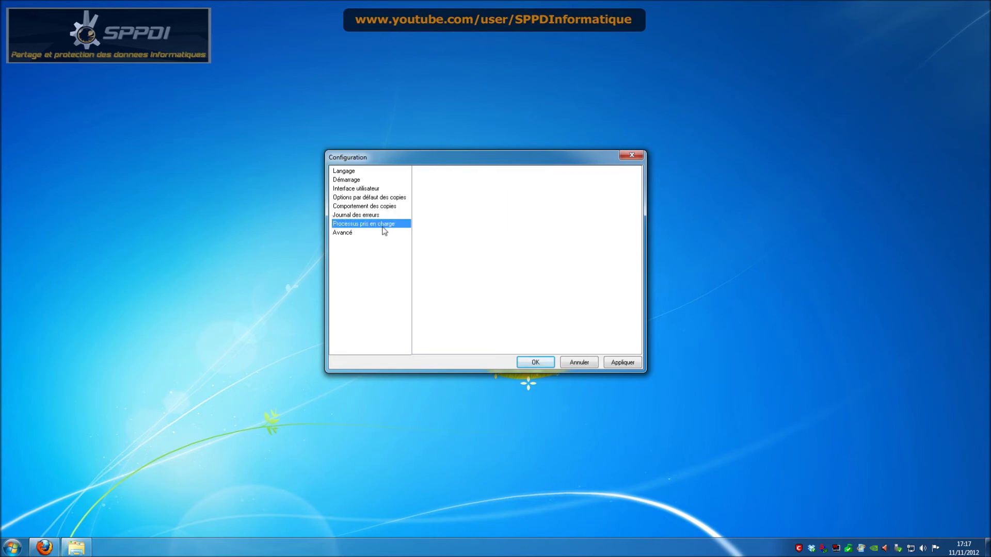
click(367, 234)
click(385, 225)
click(383, 233)
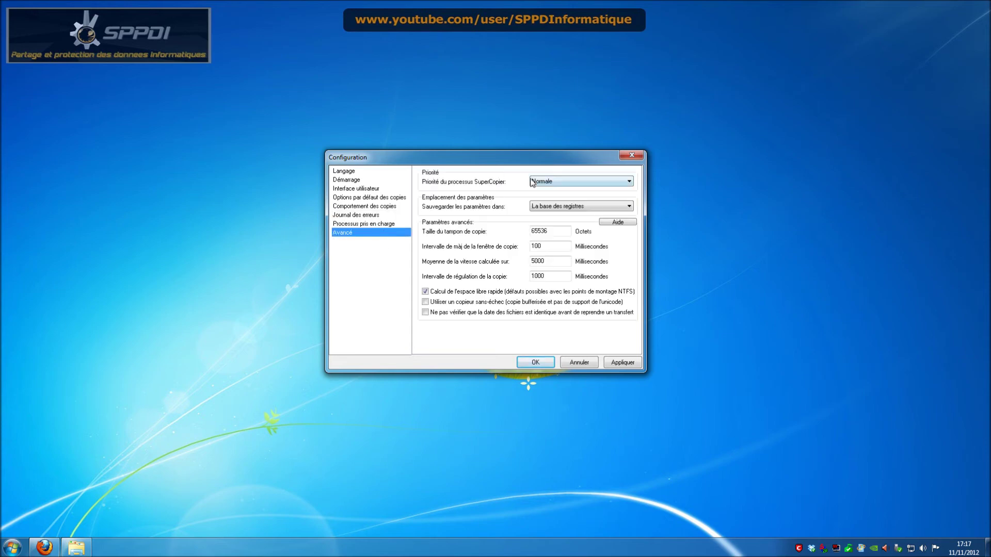
click(560, 183)
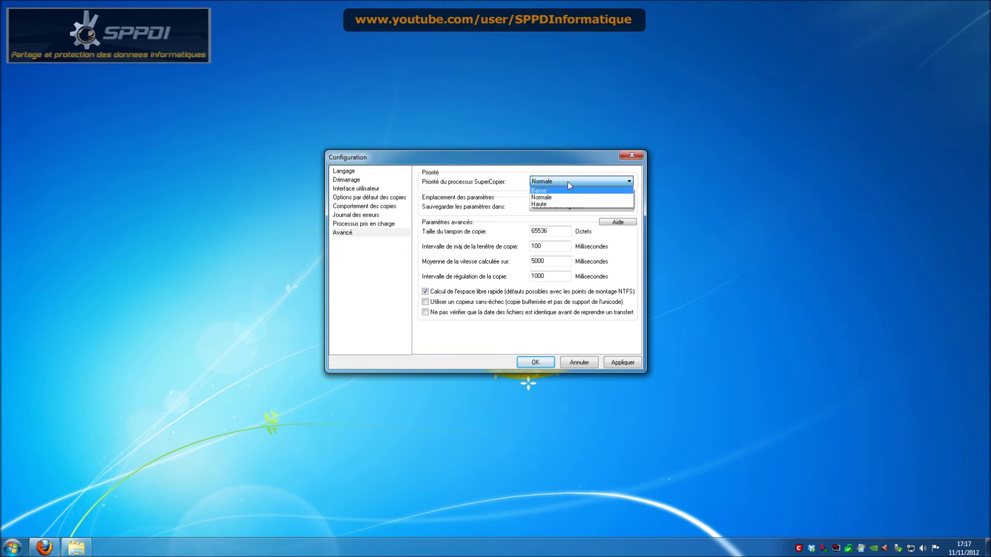
click(568, 182)
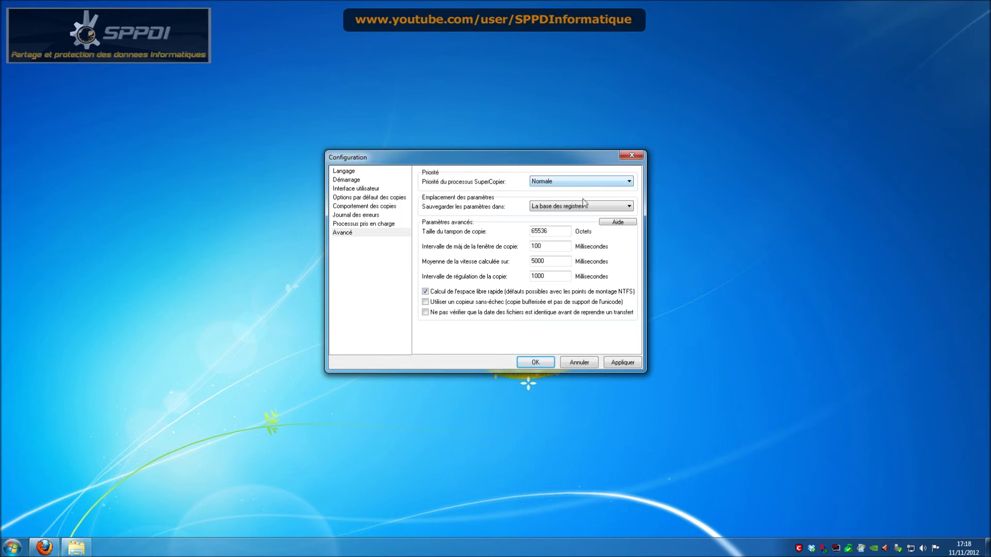
click(549, 207)
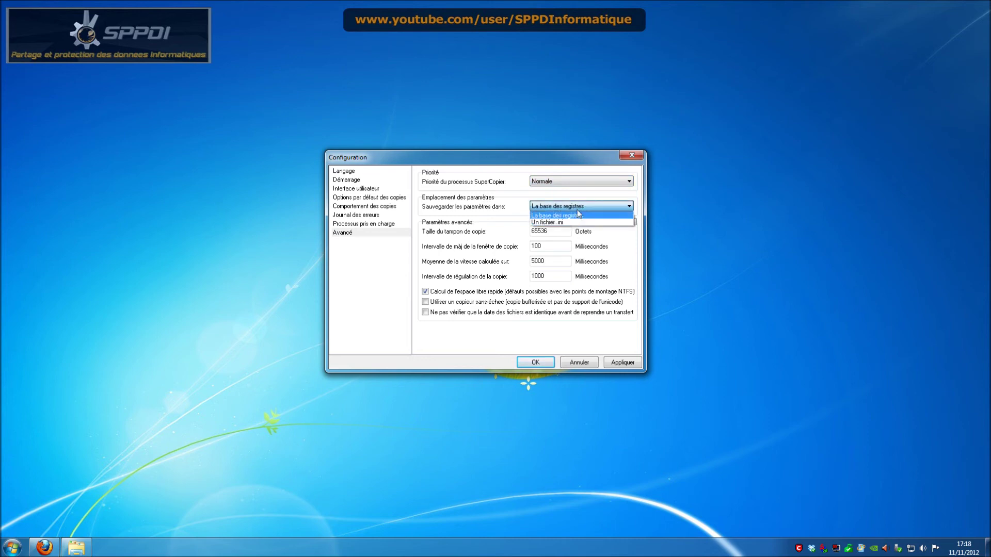
click(578, 215)
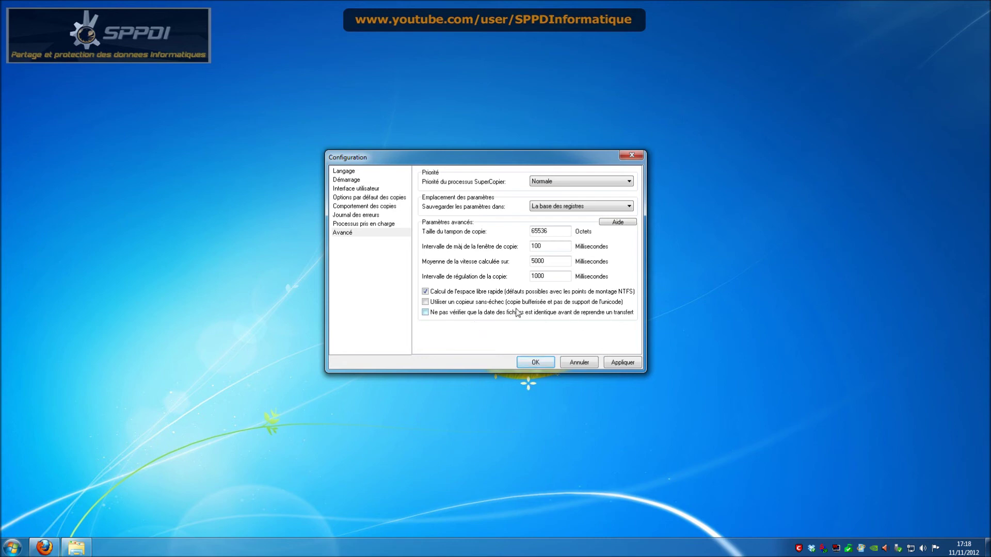
click(540, 362)
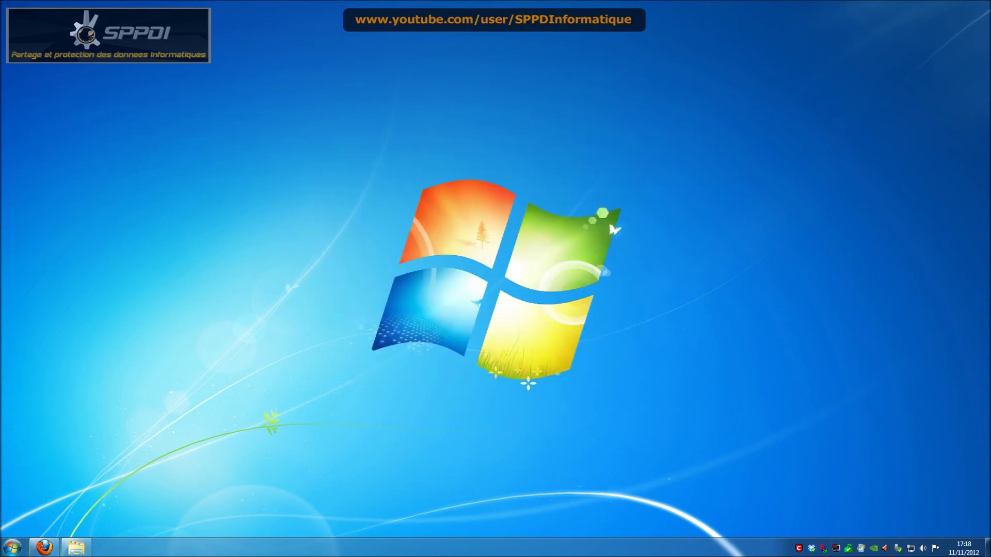
- Copy monfilm.avi from the Téléchargements folder and paste it into the same folder to start a SuperCopier copy
click(69, 550)
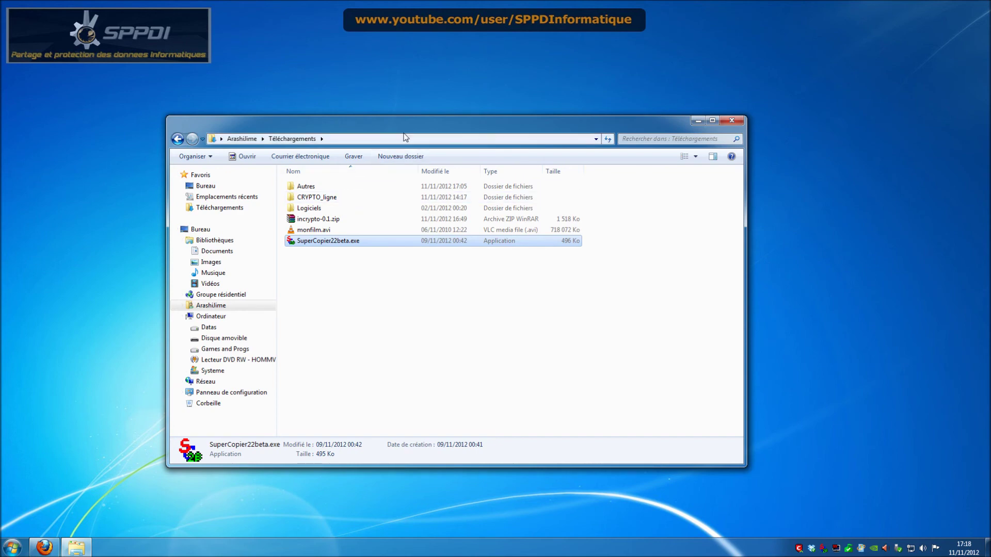
drag(408, 129, 494, 123)
click(415, 226)
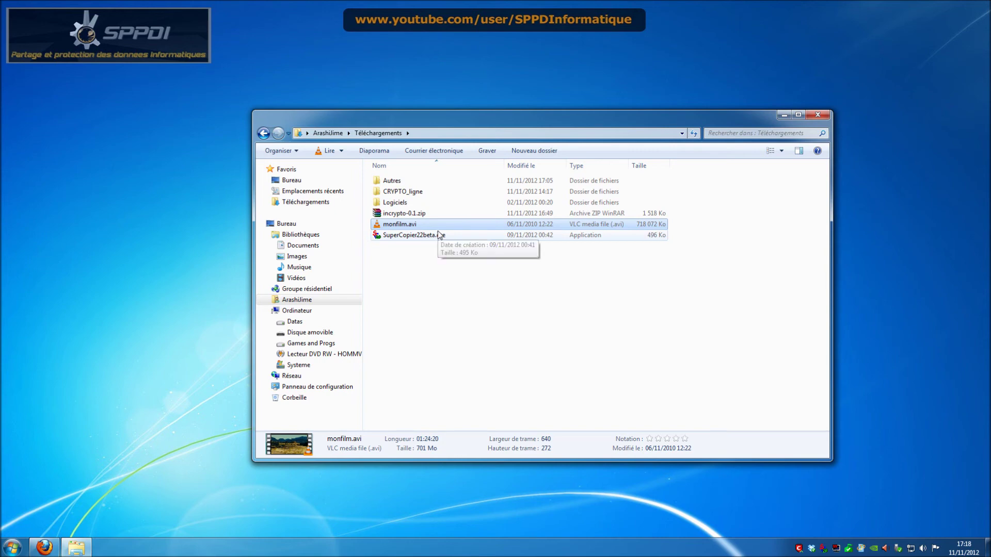
click(452, 283)
key(ctrl+v)
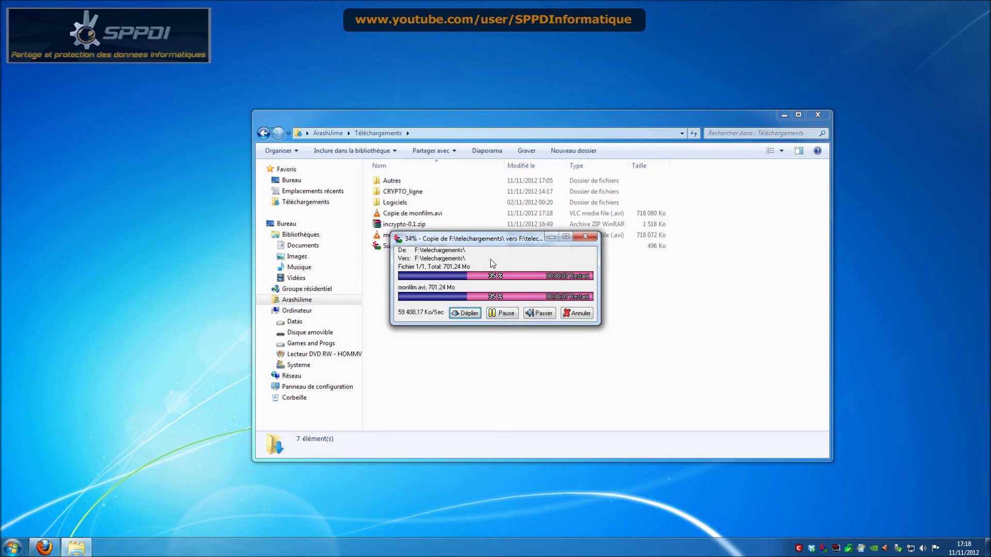
- Paste monfilm.avi again, accept adding it to the running copy, and expand the copy window to show its Liste de copie
click(454, 378)
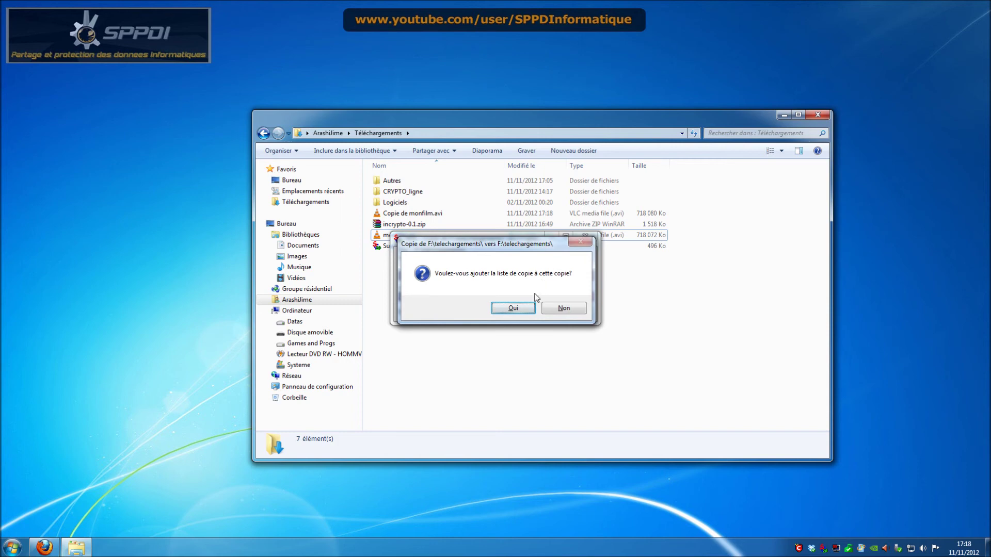
click(522, 309)
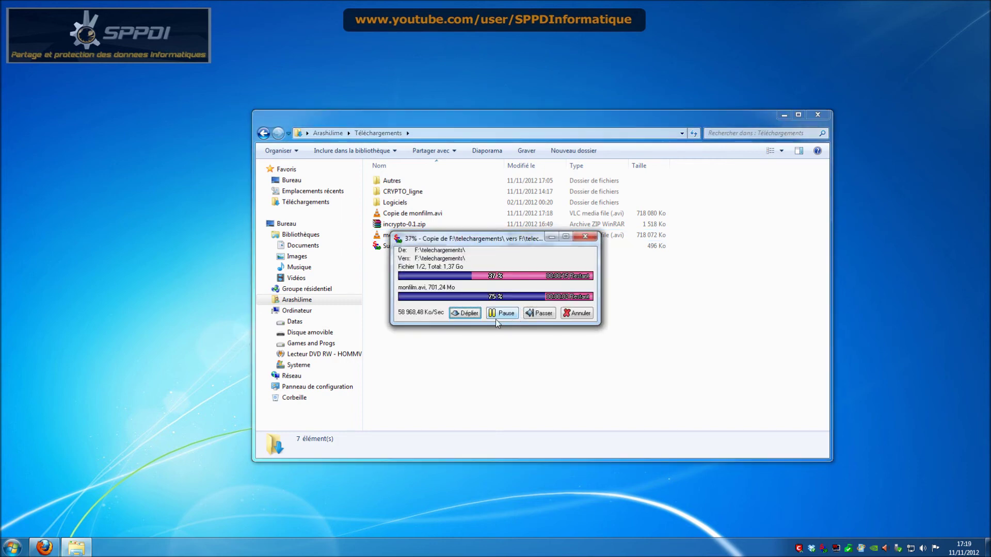
click(463, 313)
click(491, 356)
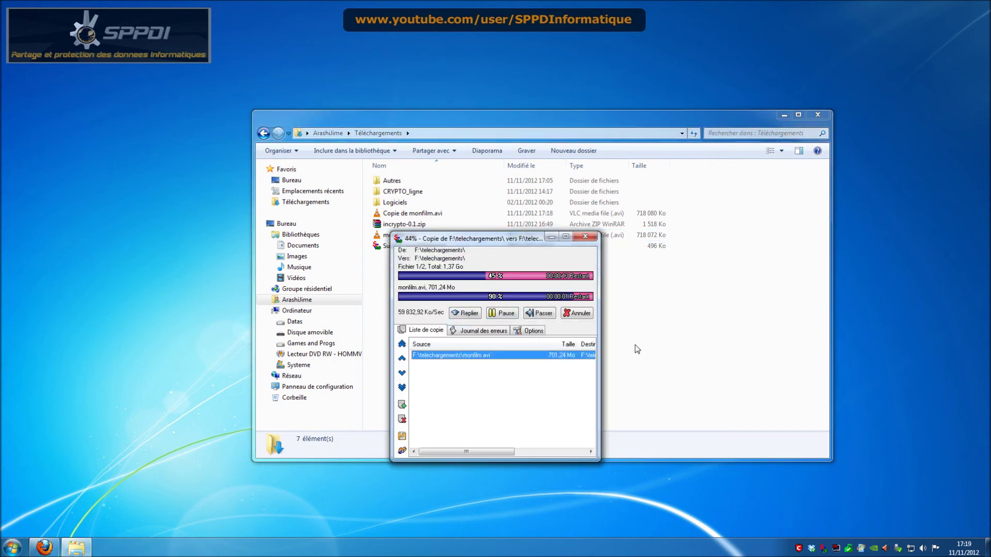
- Paste monfilm.avi three more times in the Téléchargements folder, adding each one to the running copy's list
click(637, 350)
key(ctrl+v)
click(512, 315)
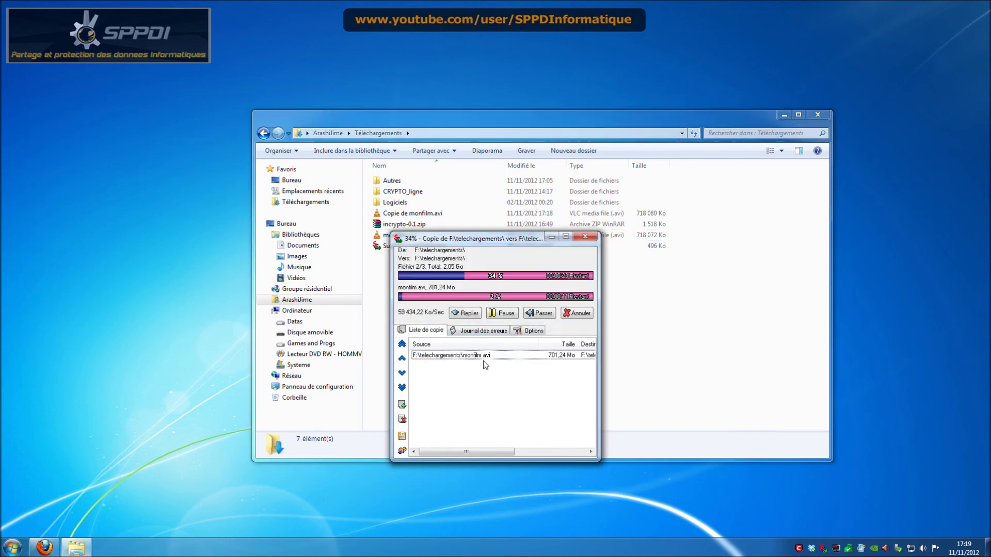
click(684, 335)
key(ctrl+v)
click(524, 310)
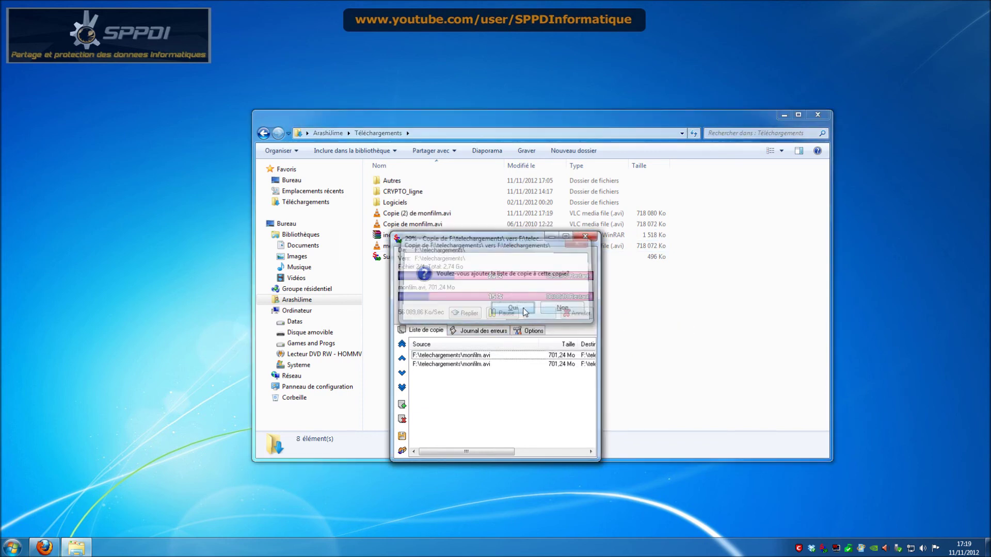
click(641, 351)
key(ctrl+v)
click(523, 310)
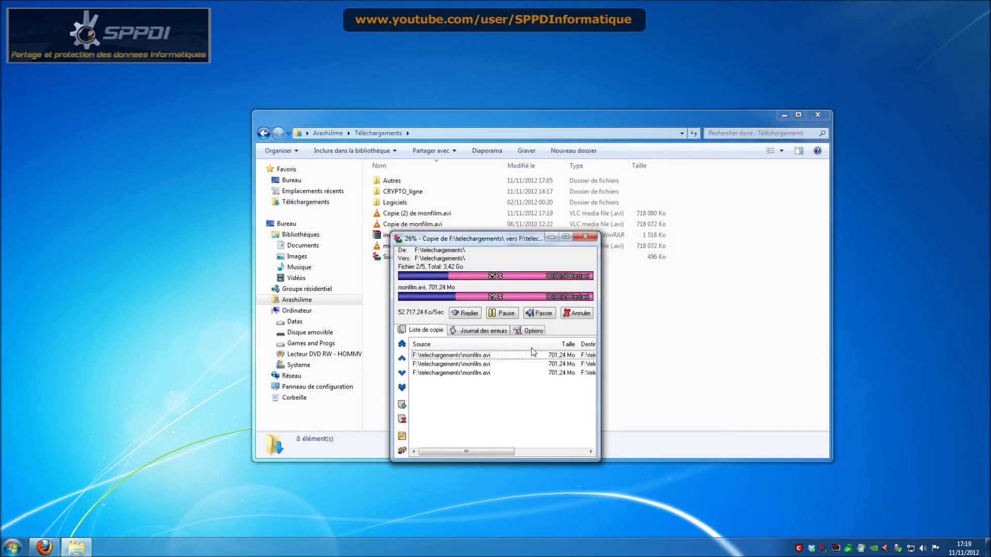
- Pause the running copy, resume it and pause it again, selecting queued monfilm.avi entries in the Liste de copie
click(471, 364)
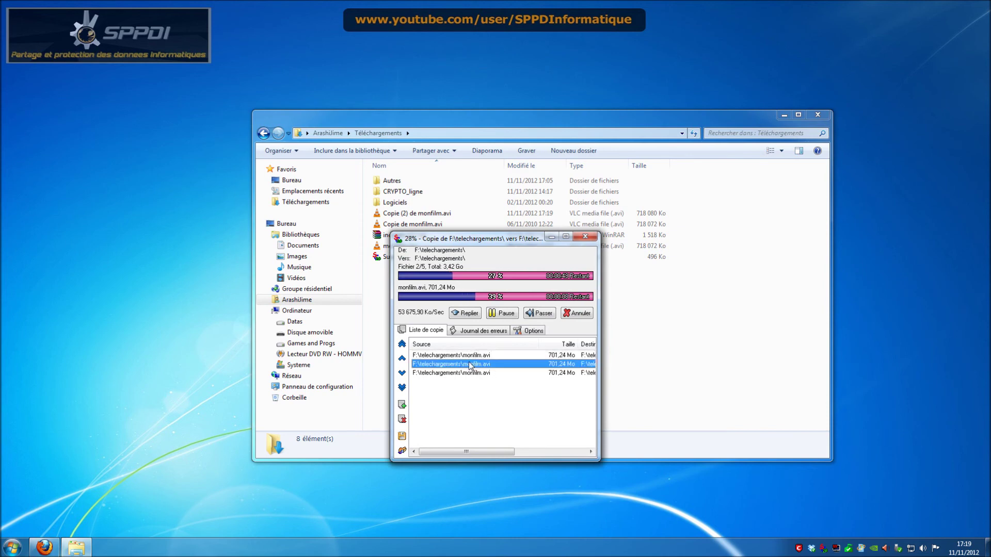
click(504, 316)
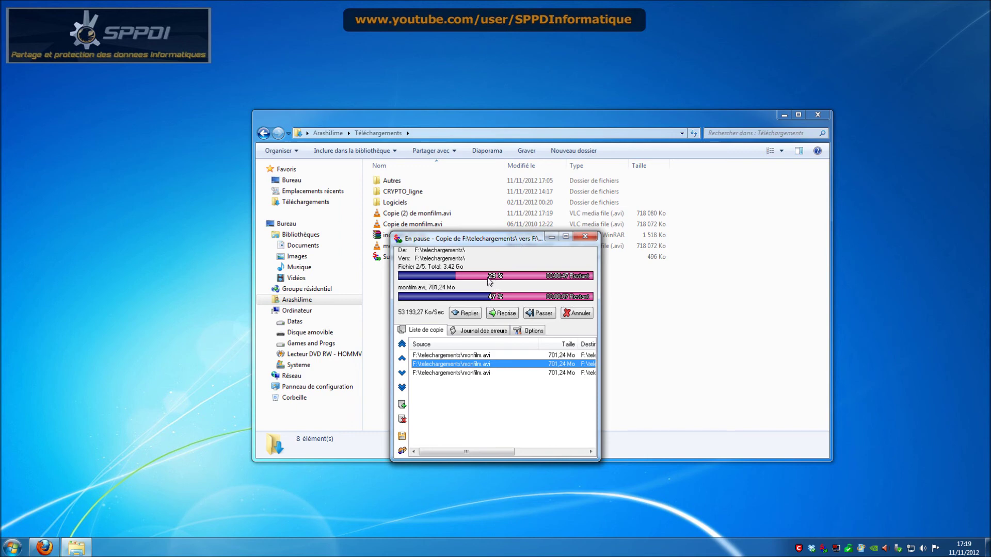
click(504, 320)
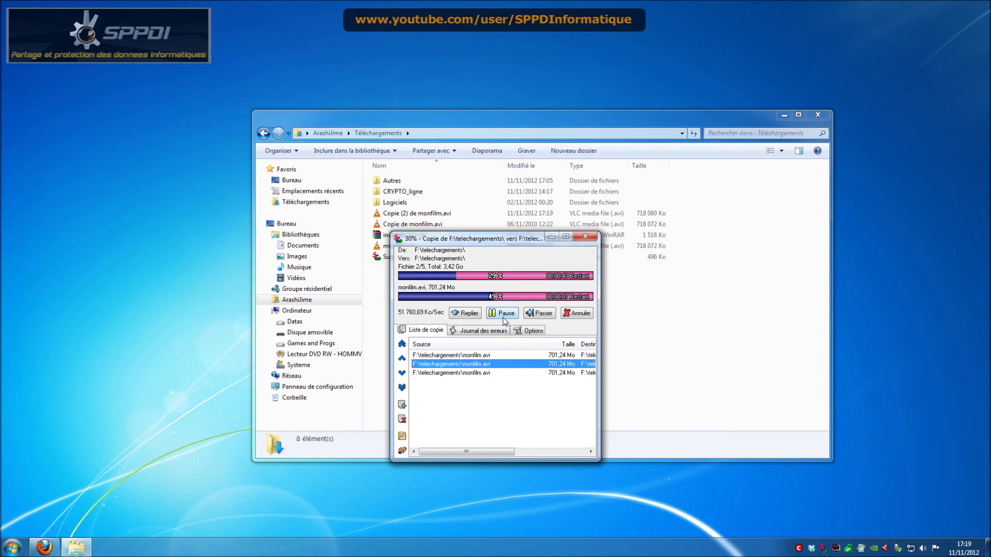
click(505, 320)
click(498, 373)
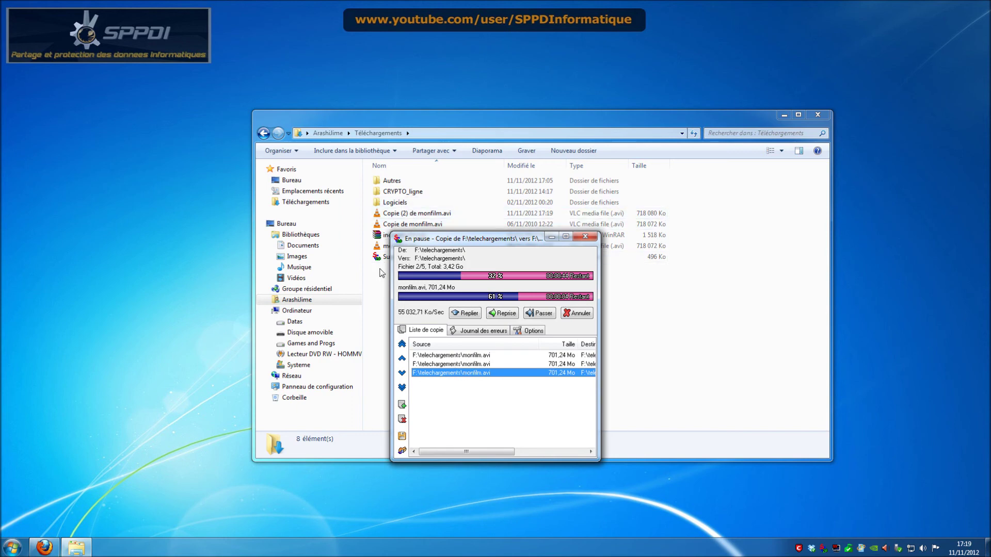
- Copy SuperCopier22beta.exe, paste it into the Téléchargements folder and accept adding it to the paused copy's list
click(385, 246)
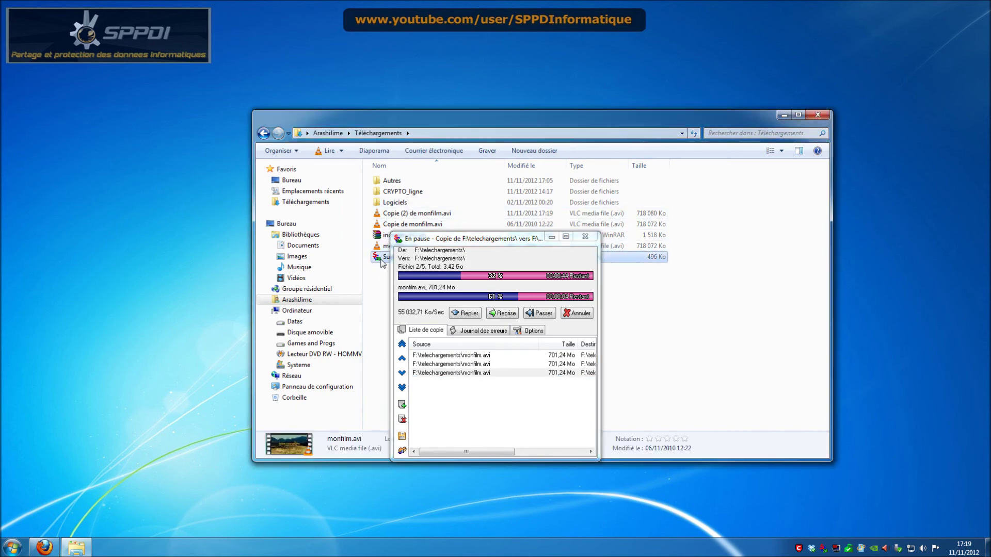
click(382, 258)
click(688, 307)
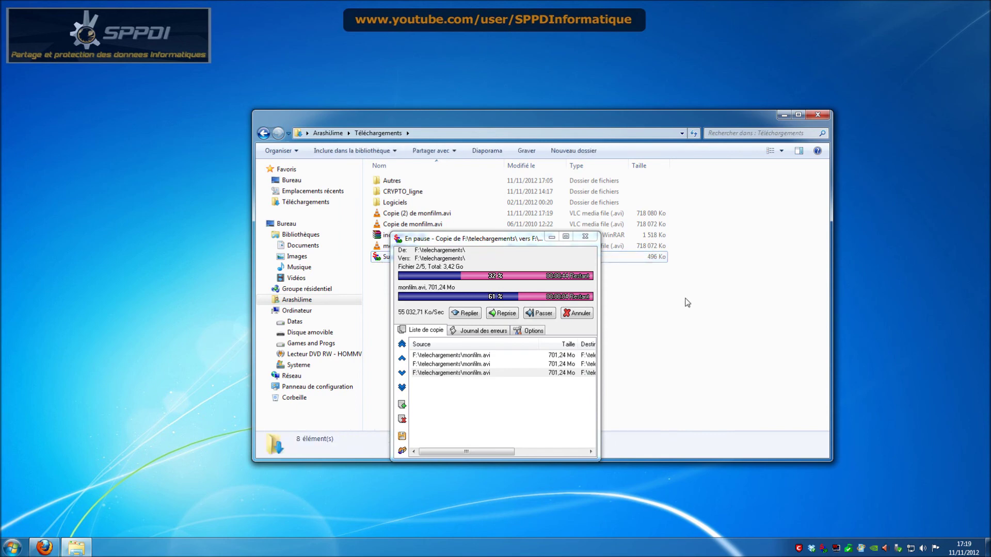
key(ctrl+v)
click(513, 308)
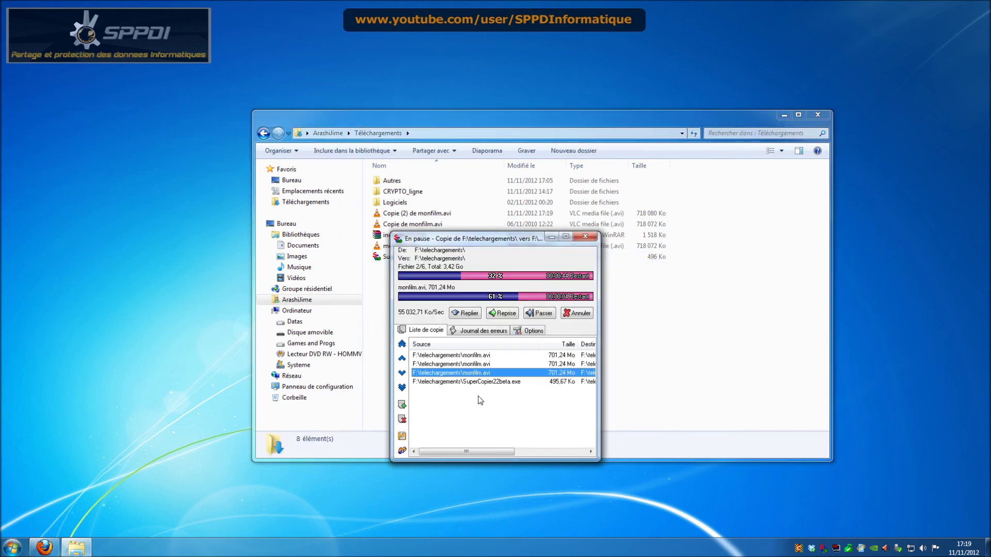
- Move SuperCopier22beta.exe to the head of the copy list and back to the end, first place by place and again in single jumps
click(493, 383)
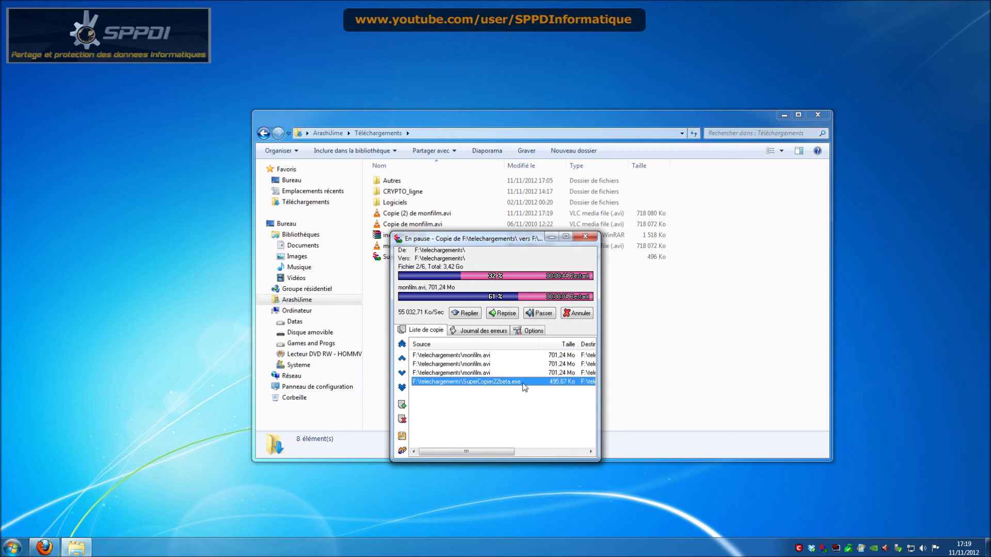
click(402, 358)
click(402, 358)
click(402, 358)
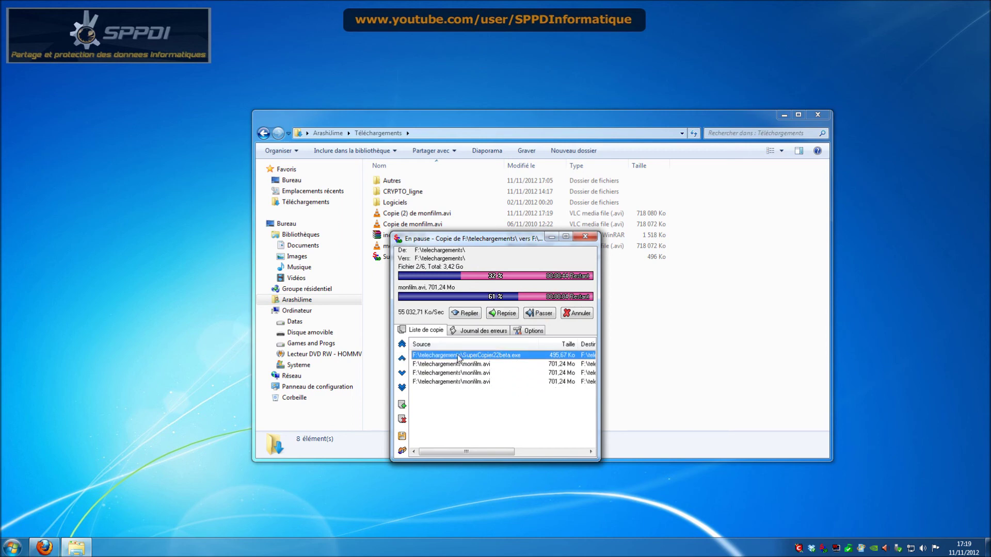
click(402, 373)
click(402, 373)
click(402, 373)
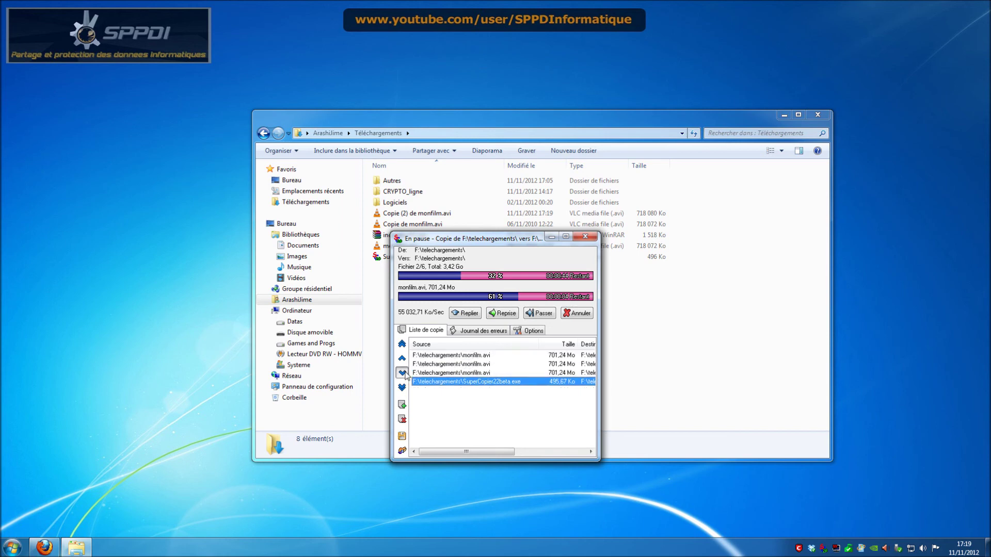
click(402, 344)
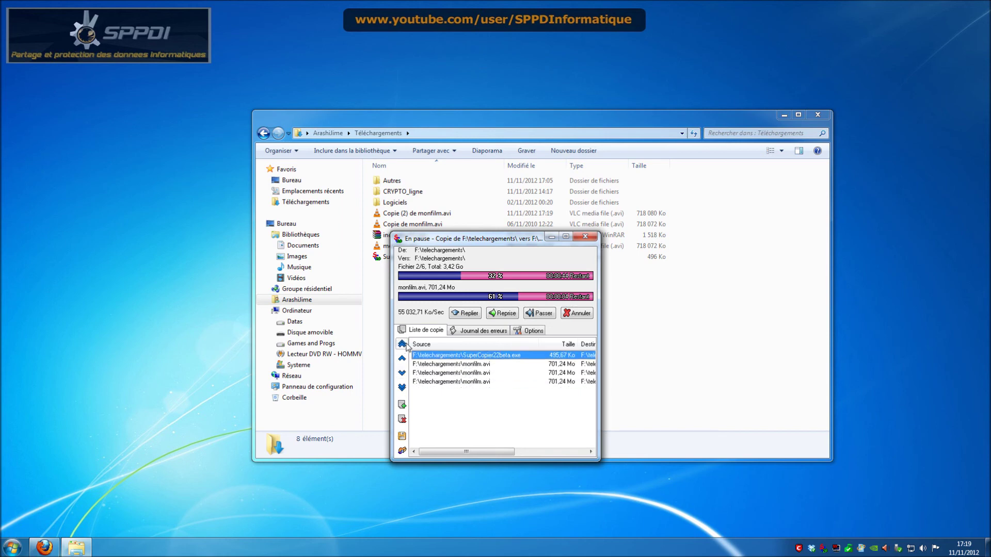
click(402, 387)
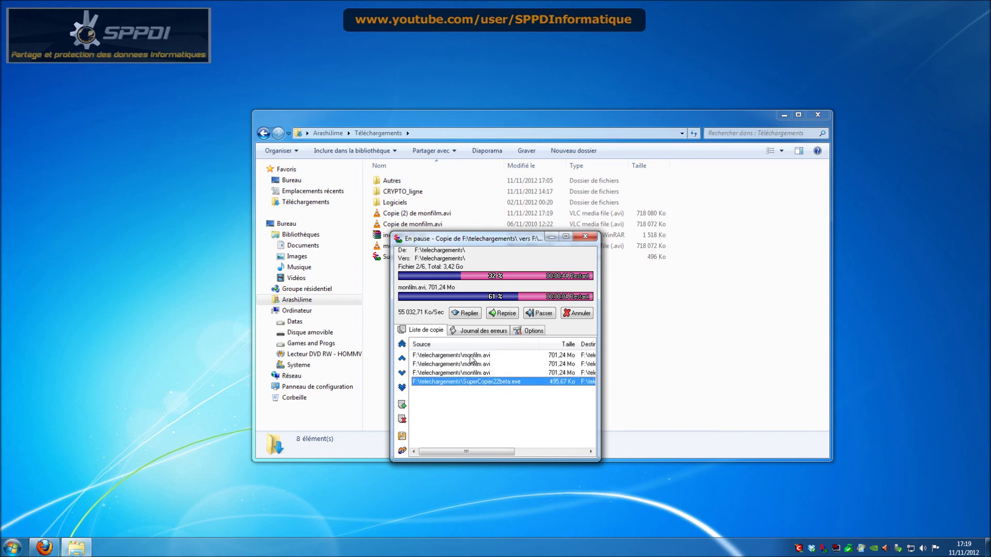
- View the Journal des erreurs of the paused copy and return to its Liste de copie
click(486, 331)
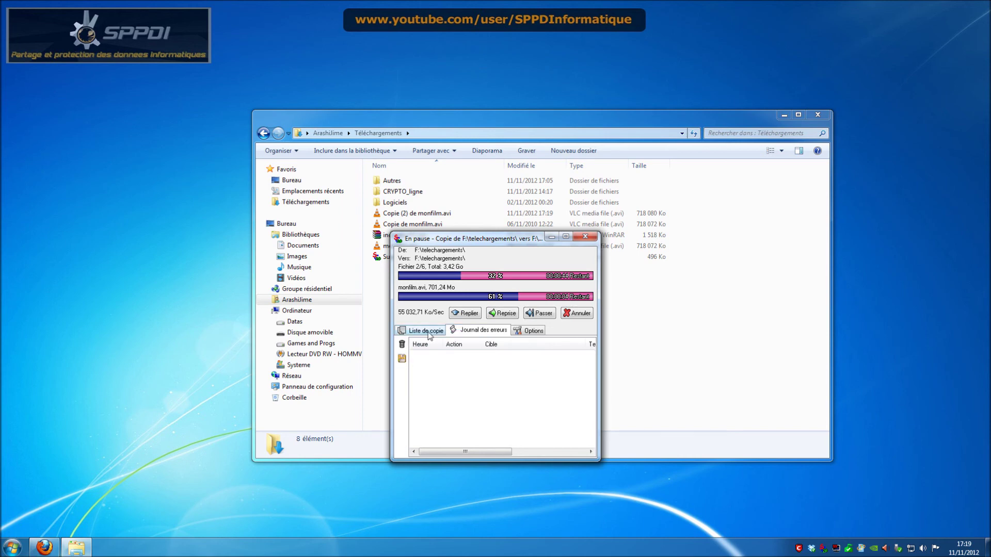
click(428, 333)
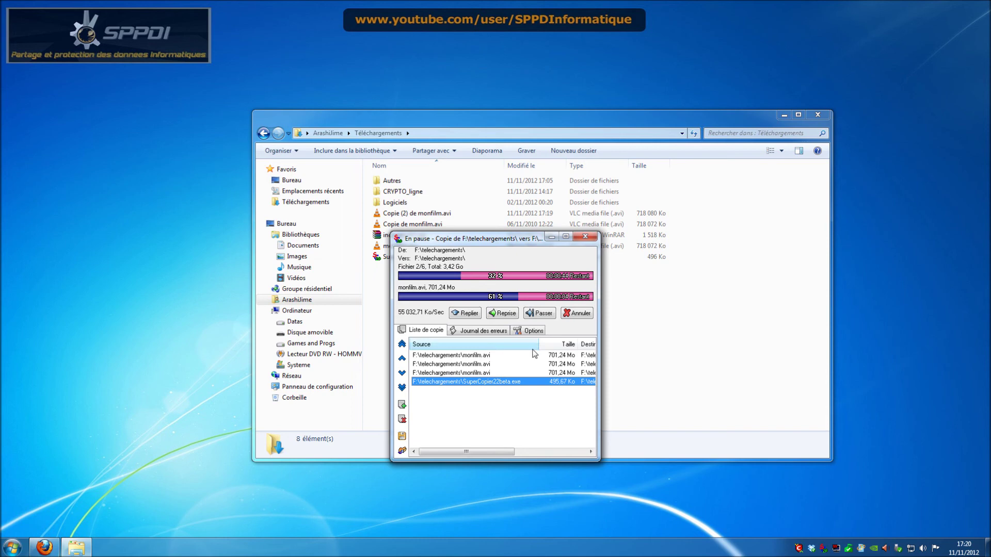
- Resume the paused copy, and fold and unfold the copy window
click(502, 314)
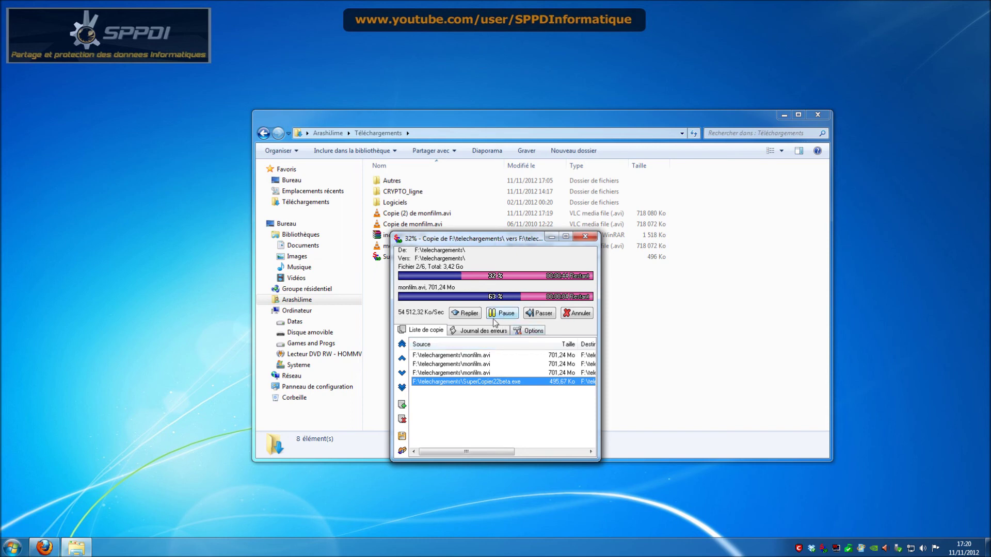
click(470, 315)
click(468, 313)
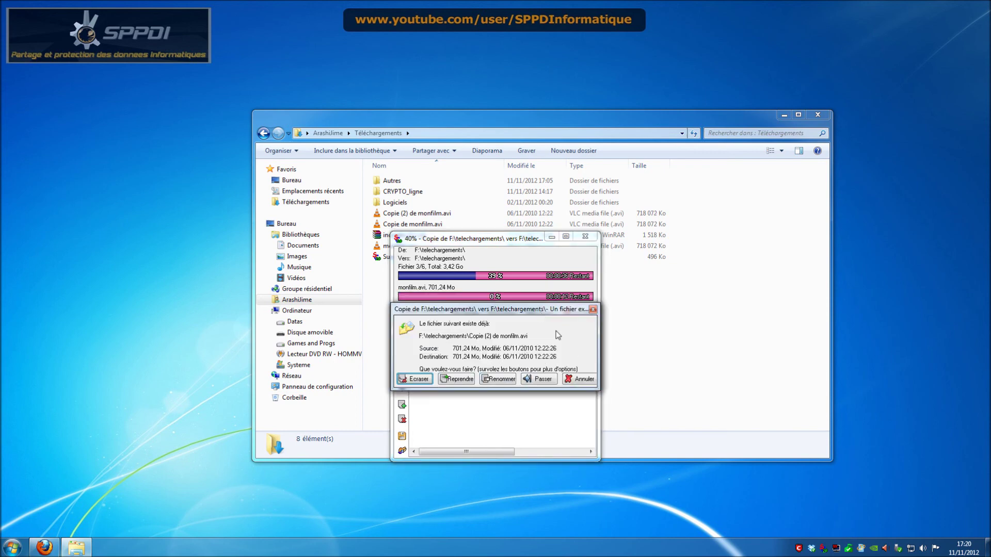
- Move the existing-file dialog aside and resolve the Copie (2) de monfilm.avi conflict with Renommer
drag(545, 310, 609, 318)
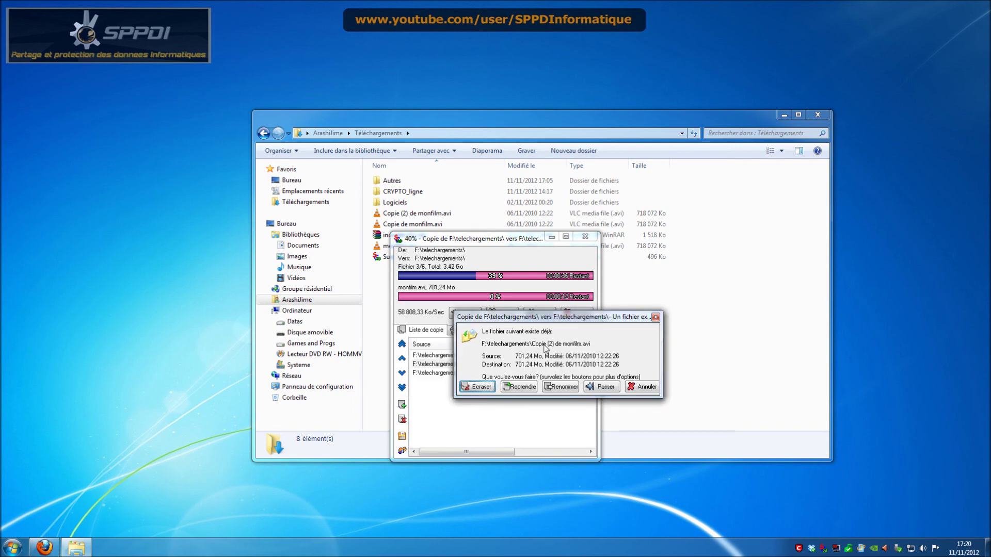
mouse_move(478, 387)
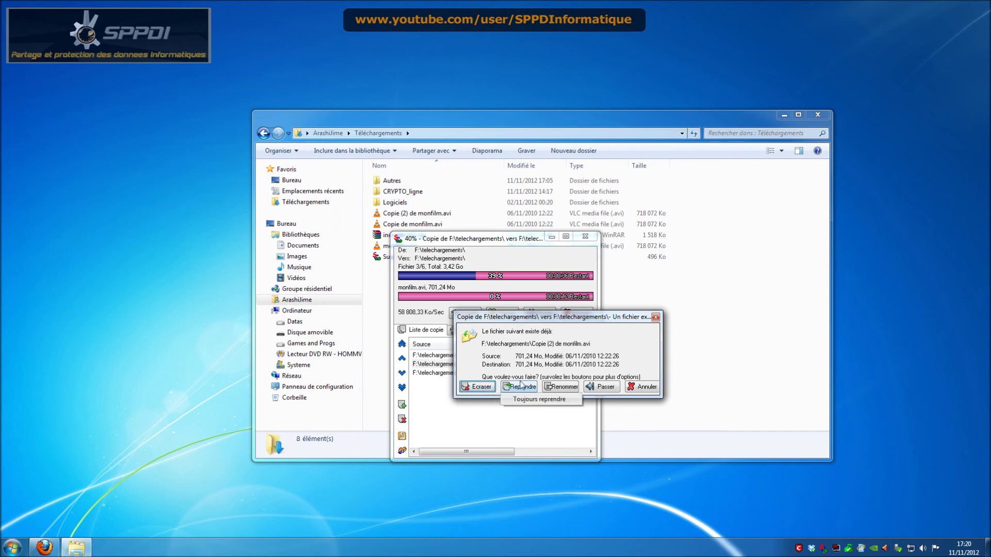
click(566, 387)
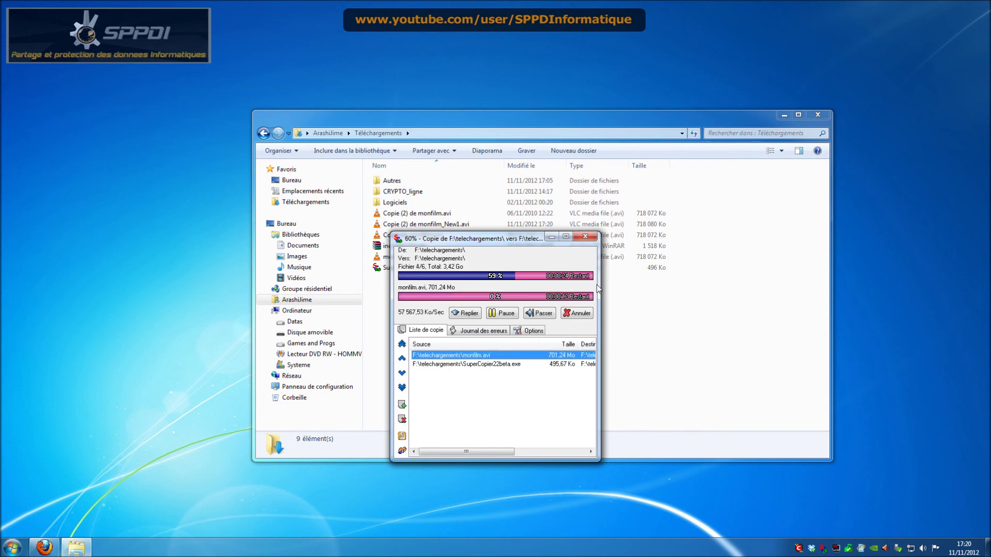
- Select the queued SuperCopier22beta.exe and monfilm.avi entries in turn, and pause the running copy
click(490, 364)
click(508, 355)
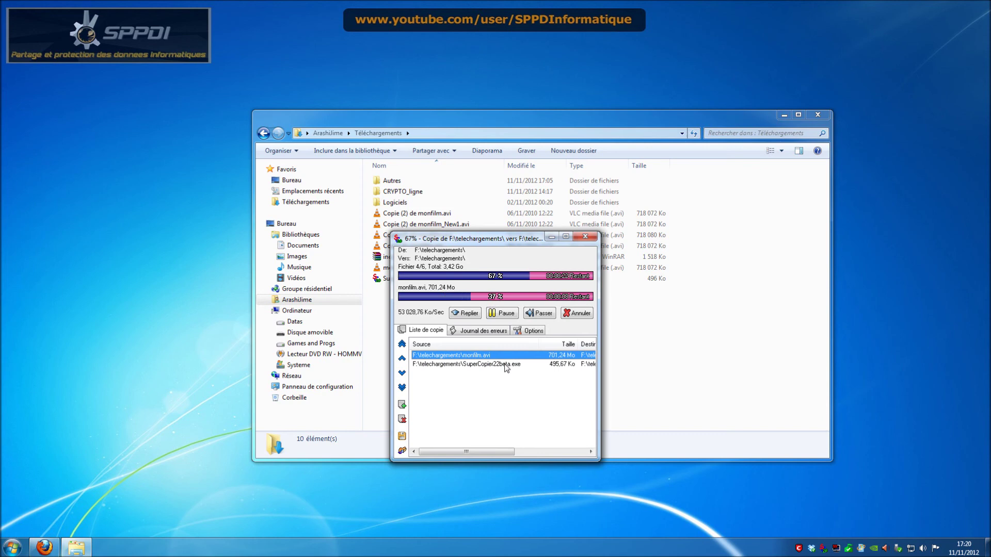
click(502, 313)
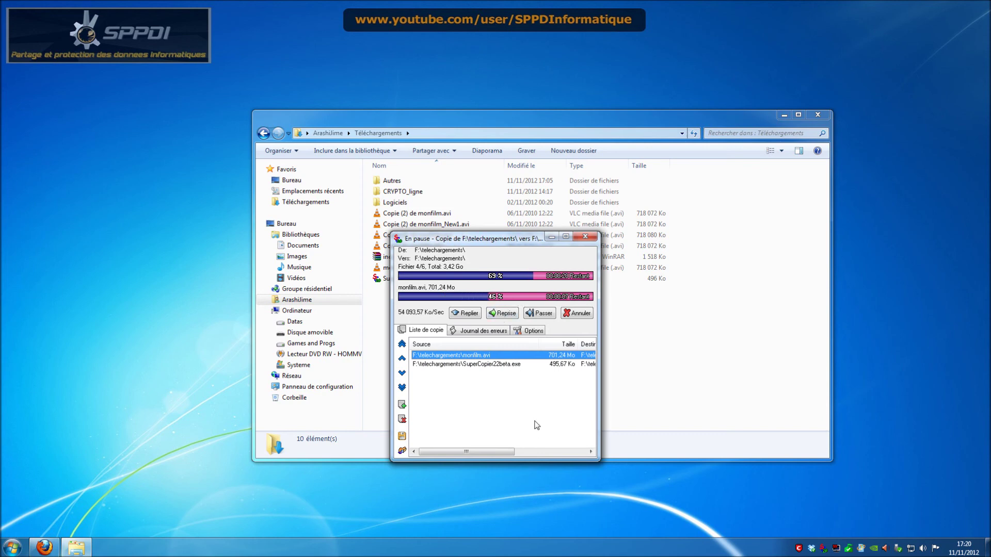
- Move SuperCopier22beta.exe above monfilm.avi in the copy list and back below it, twice
click(516, 366)
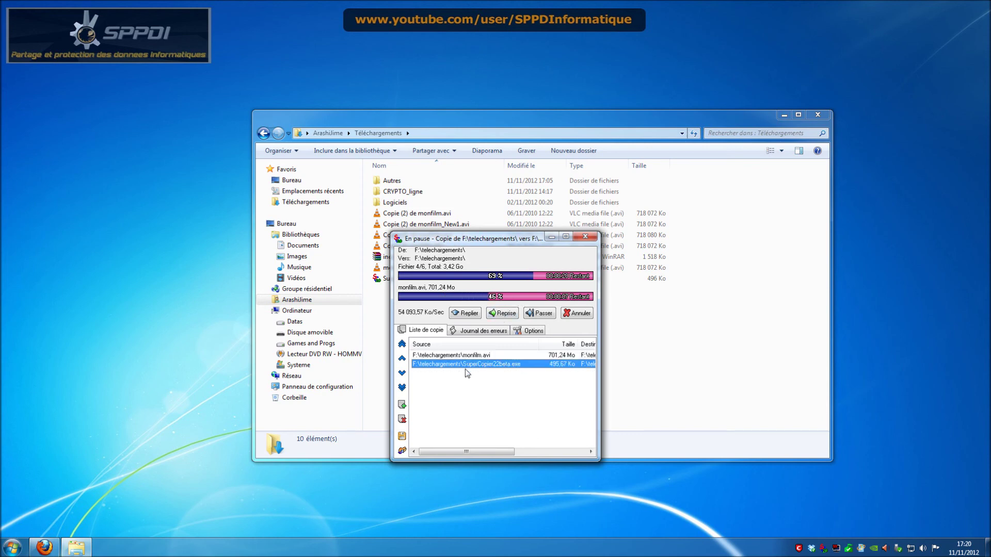
click(402, 358)
click(402, 373)
click(402, 360)
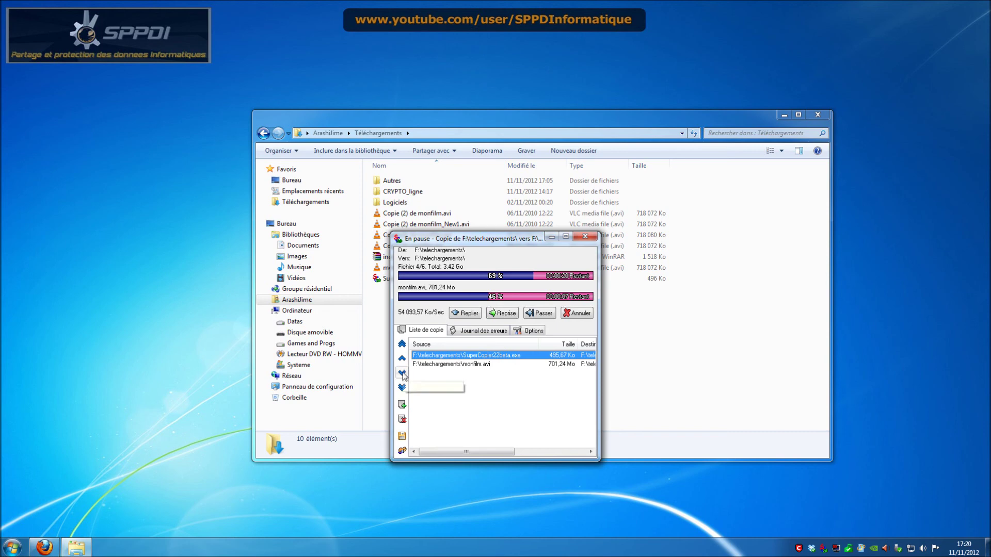
click(403, 372)
- Remove the queued monfilm.avi from the copy list and resume the copy
click(474, 356)
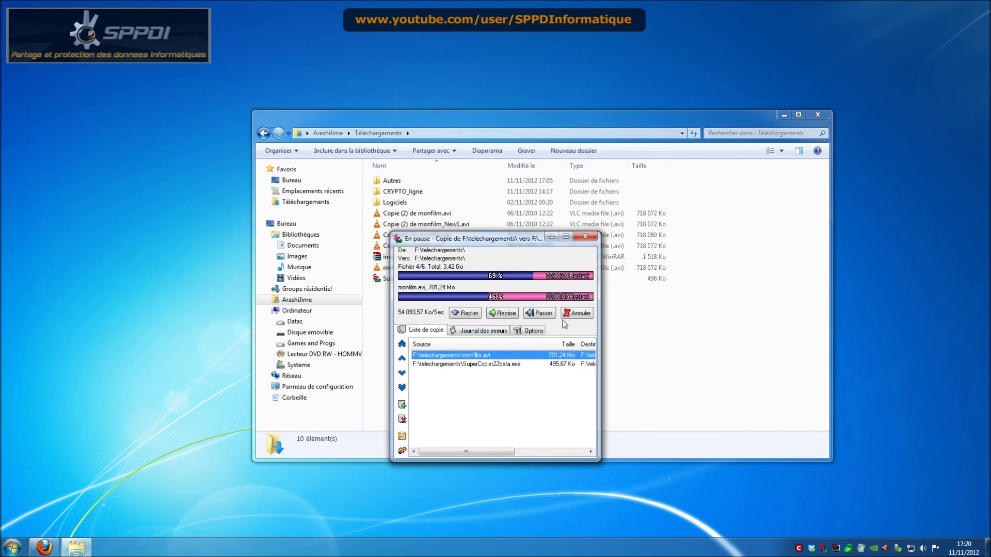
click(402, 419)
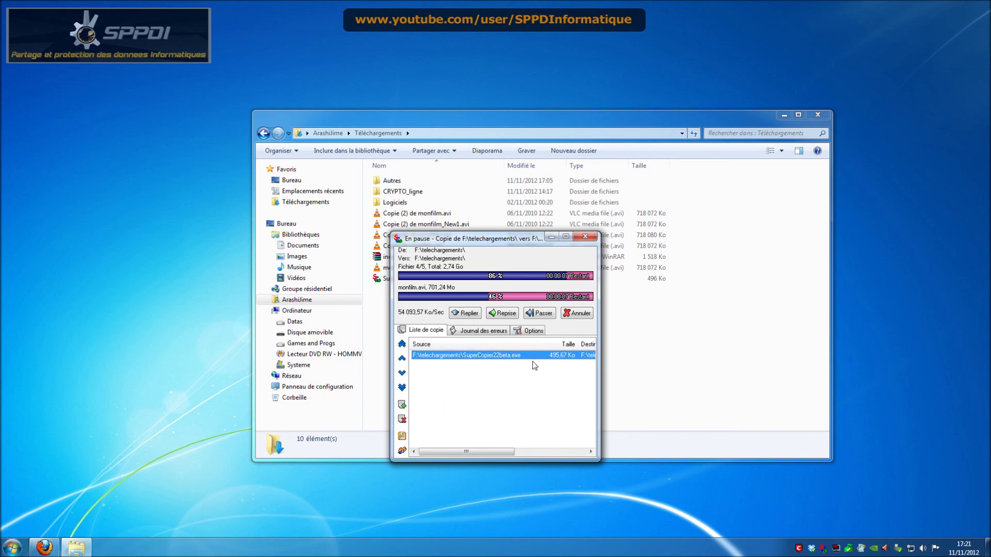
click(502, 313)
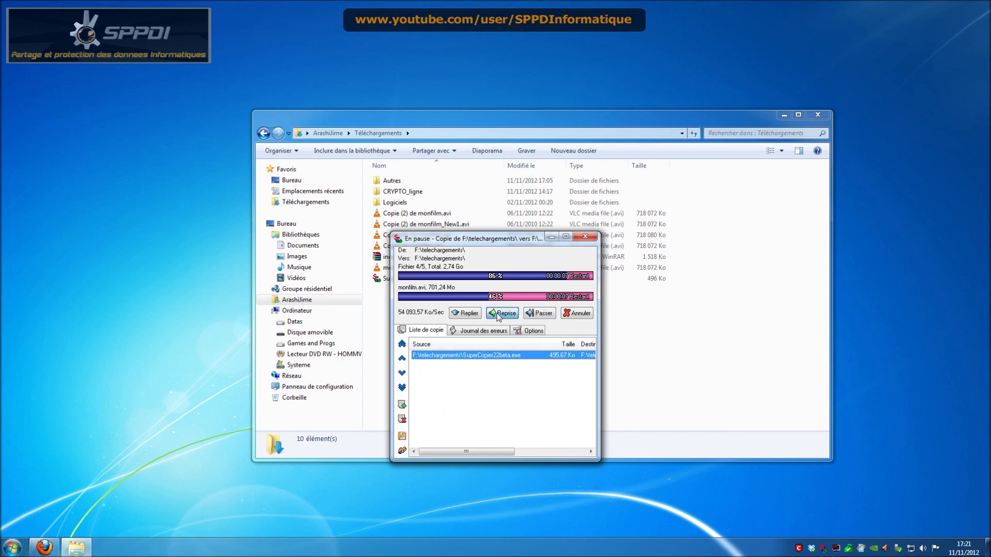
click(519, 330)
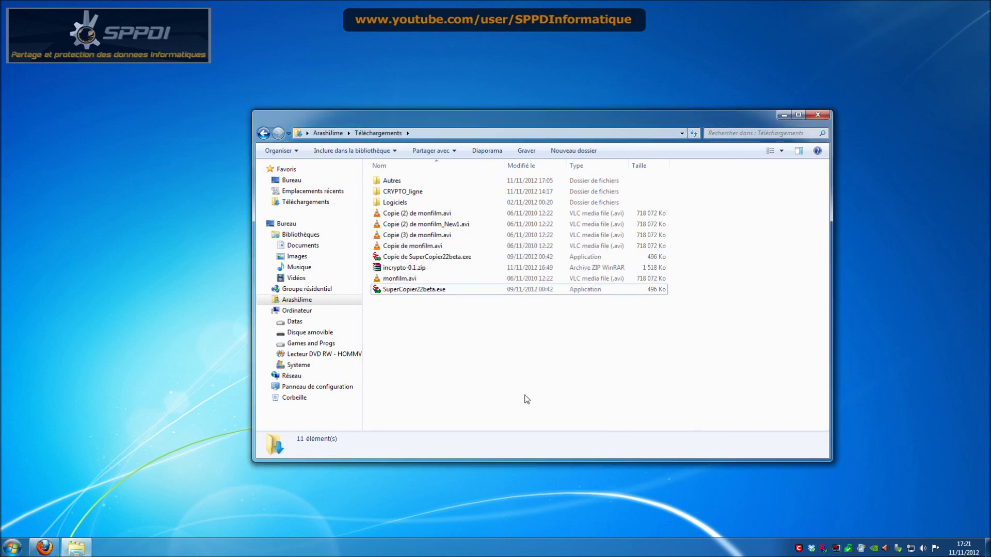
- Highlight the range from Copie (2) de monfilm.avi to Copie (3) de monfilm.avi in Téléchargements, and clear the selection
click(449, 236)
shift+click(454, 212)
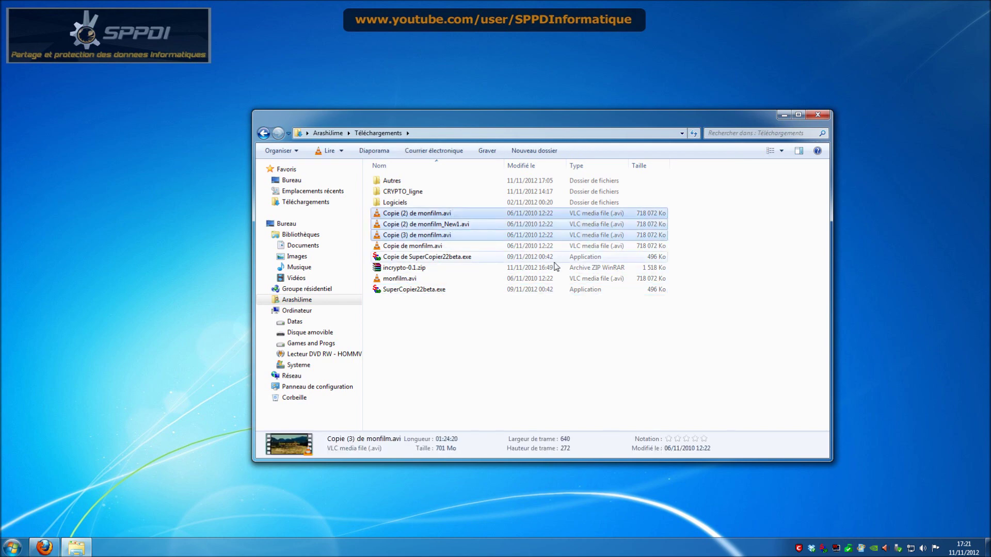
click(537, 381)
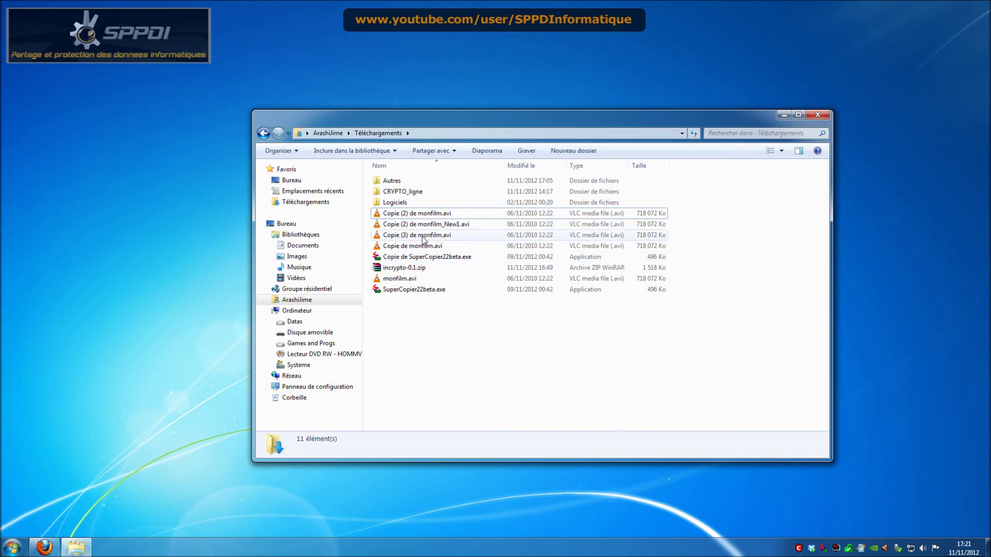
- Copy Copie (3) de monfilm.avi and paste it into the Téléchargements folder to start a new copy
key(Down)
key(Down)
click(473, 344)
key(ctrl+v)
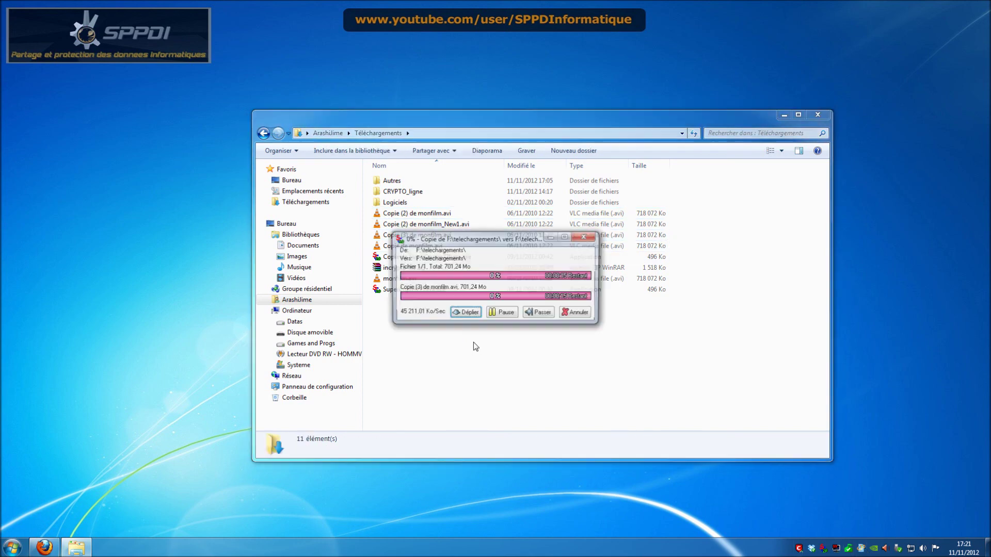
- Copy and paste Copie (2) de monfilm_New1.avi as a separate copy by declining to join the running one, and place its window beside the first
click(422, 222)
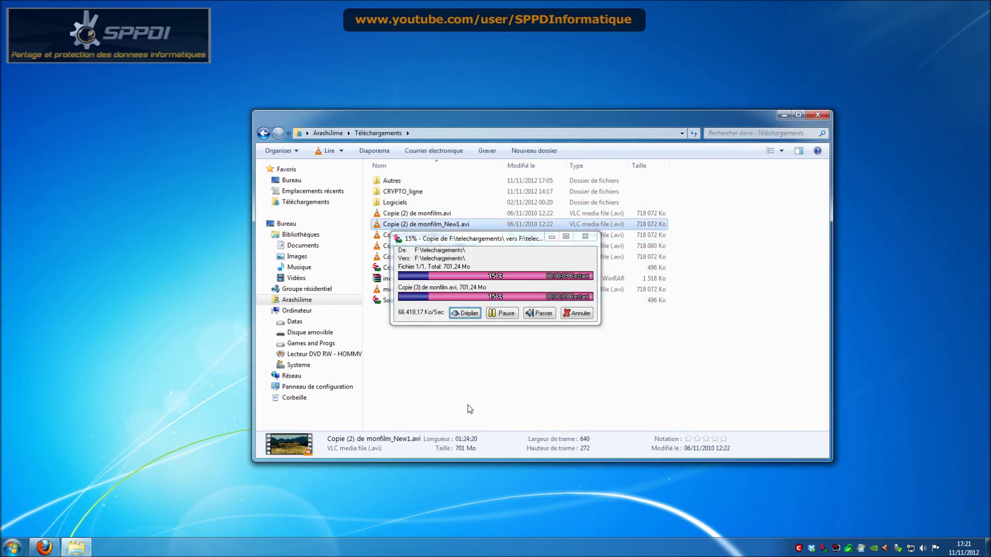
click(477, 391)
key(ctrl+v)
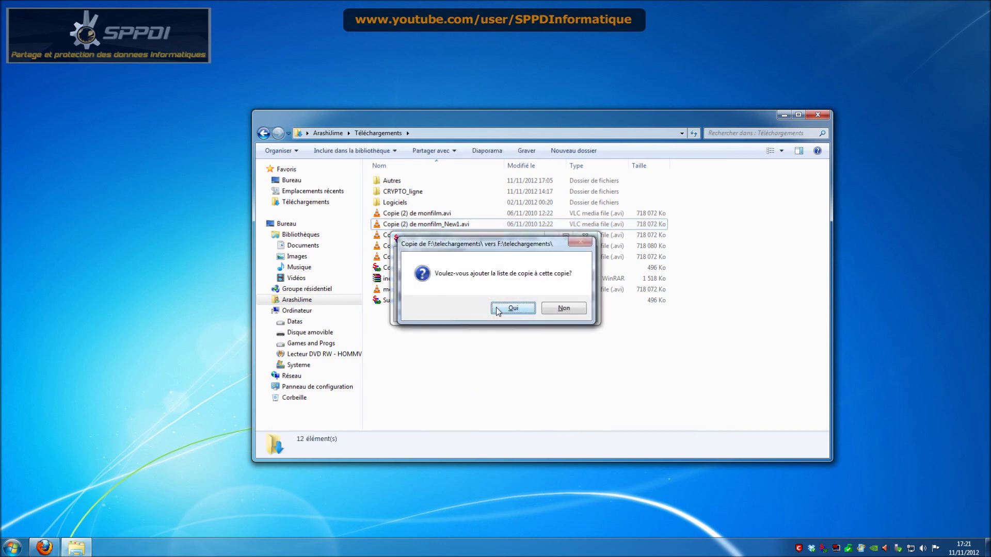
click(564, 308)
mouse_move(753, 241)
mouse_down()
mouse_move(768, 236)
mouse_move(742, 239)
mouse_up()
- Paste Copie (2) de monfilm_New1.avi again and accept adding it to the first running copy's list
click(646, 359)
key(ctrl+v)
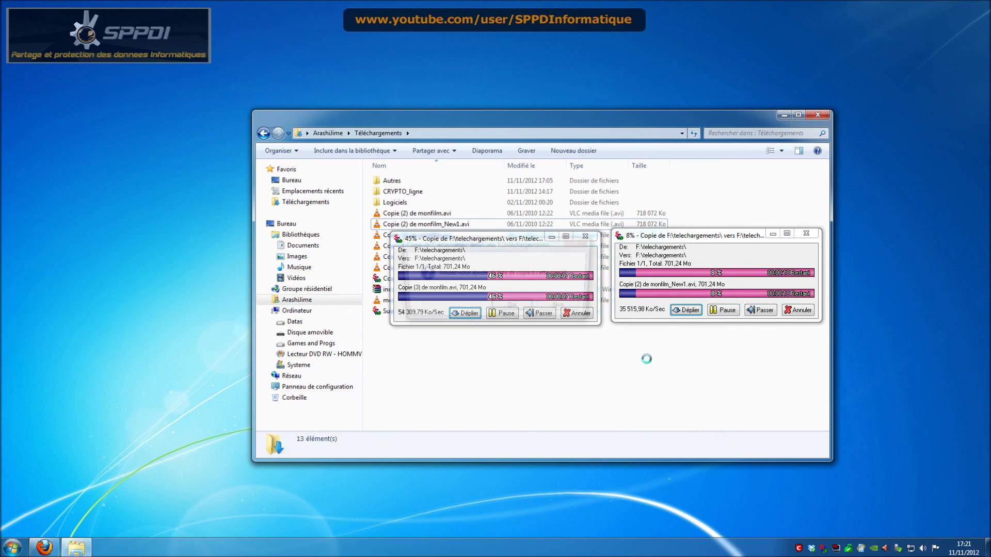
click(532, 313)
- Paste Copie (2) de monfilm_New1.avi once more as a third separate copy, and place its window below the second one
click(569, 373)
key(ctrl+v)
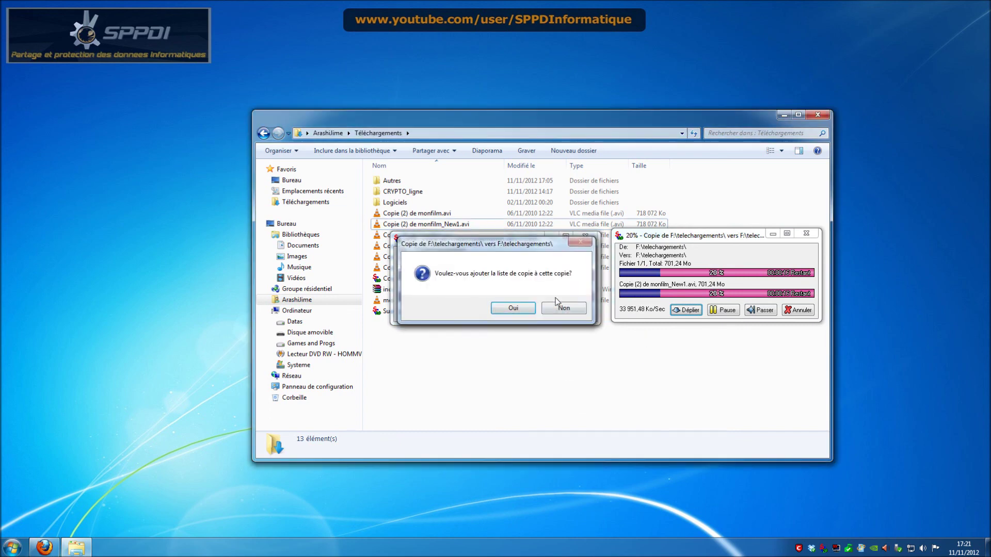
click(562, 308)
drag(603, 302, 757, 351)
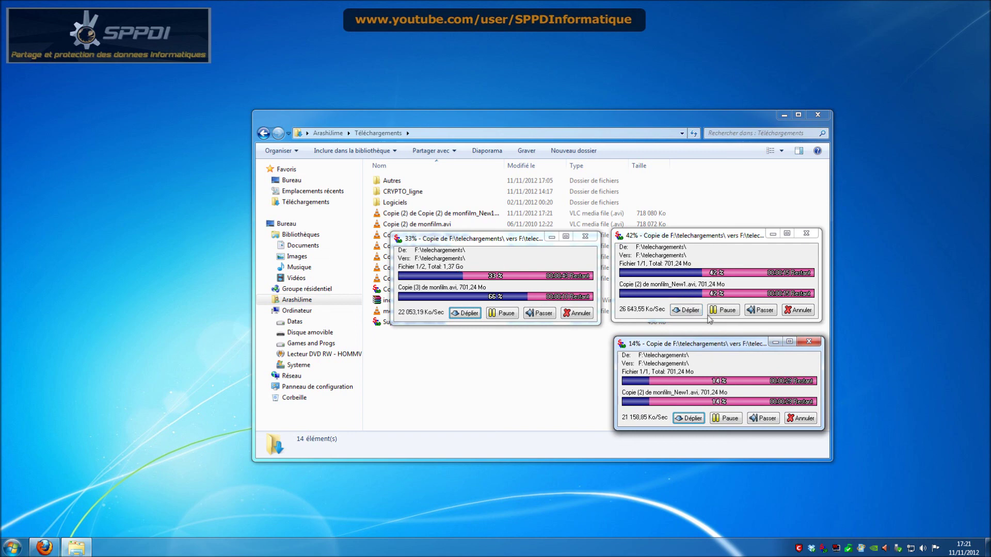
- Pause the second and third copies, and cancel the first copy at its existing-file conflict
click(725, 311)
click(727, 418)
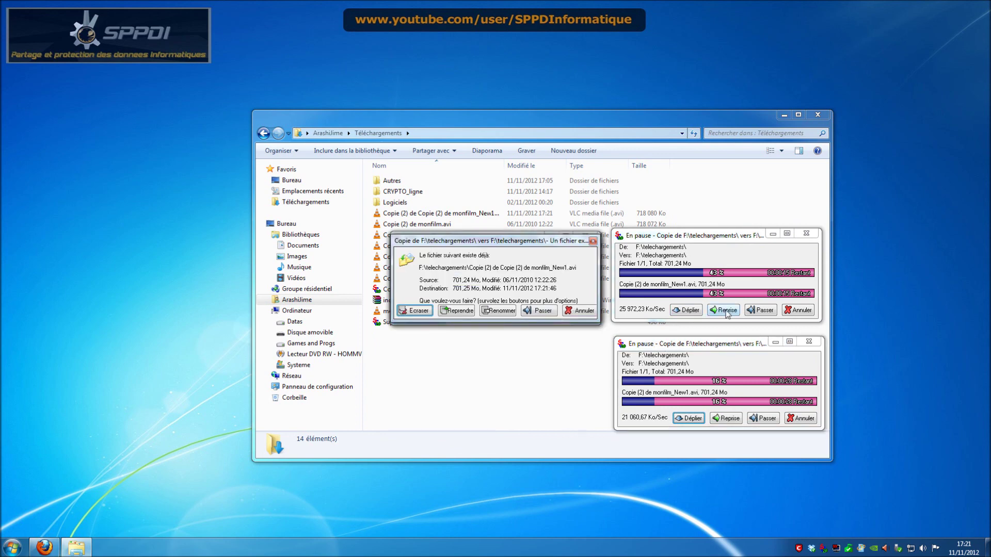
click(581, 311)
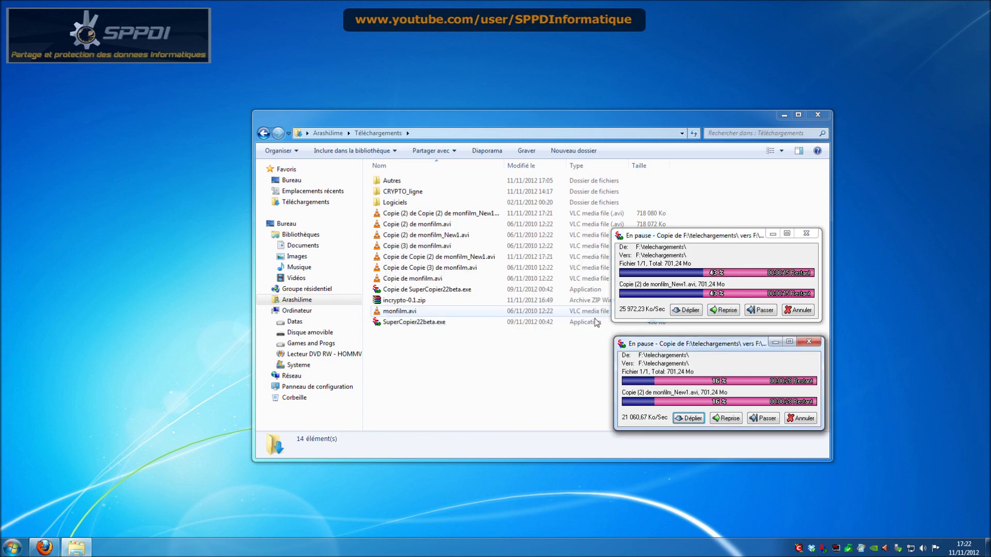
- Resume the two paused copies of Copie (2) de monfilm_New1.avi, and pause each of them again independently
click(729, 419)
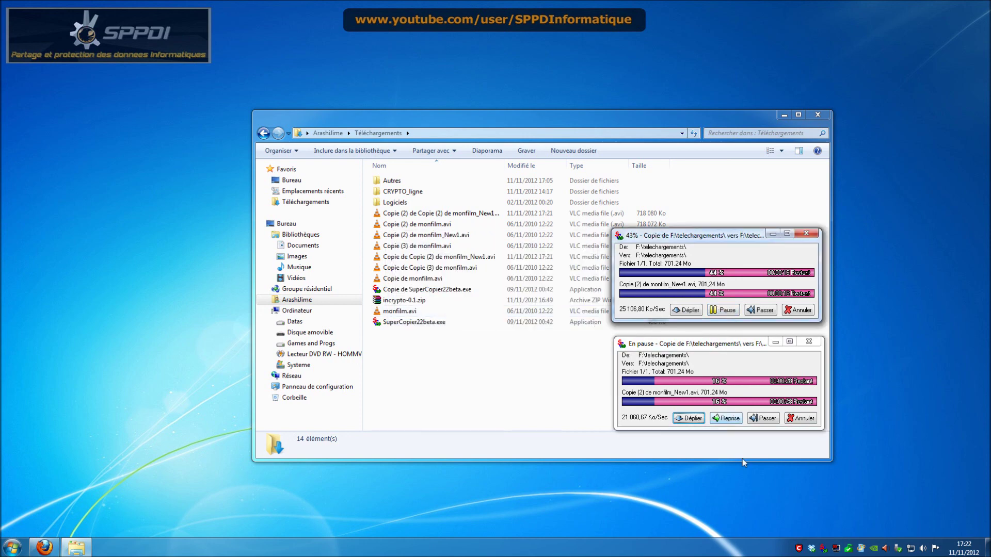
click(725, 420)
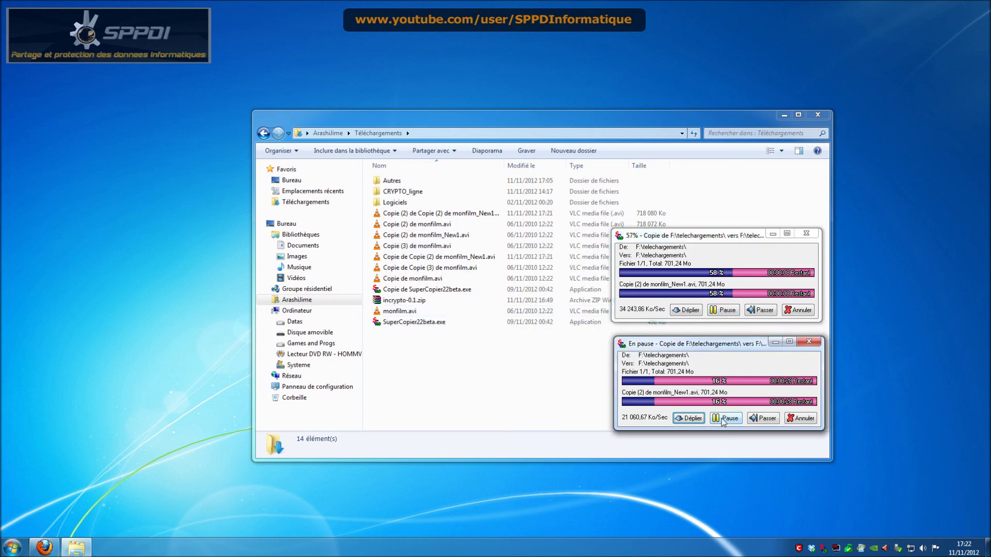
click(725, 418)
click(728, 310)
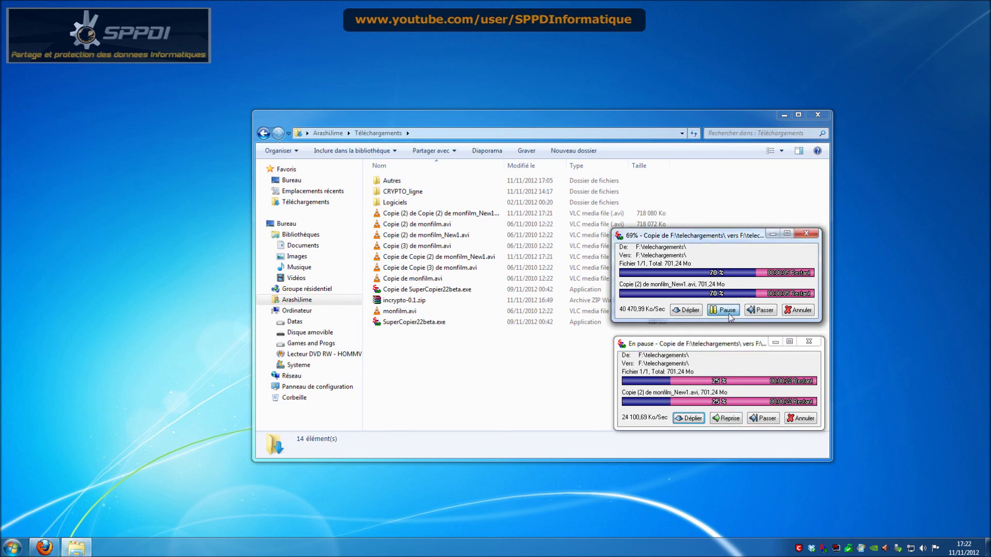
- Abort the two remaining copies of Copie (2) de monfilm_New1.avi by closing their copy windows
click(805, 234)
click(809, 343)
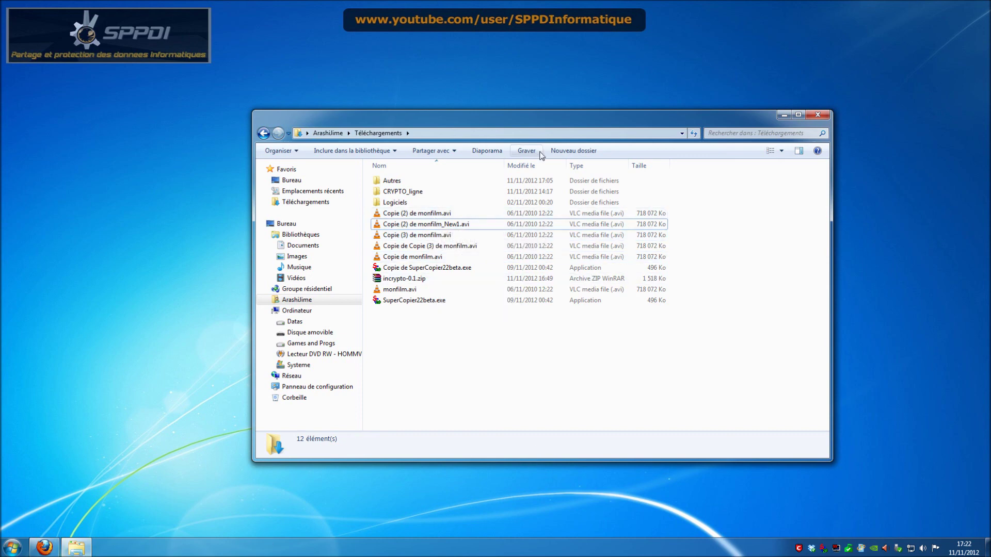
- Move the Téléchargements window closer to the middle of the desktop and select Copie de monfilm.avi
drag(534, 116, 475, 126)
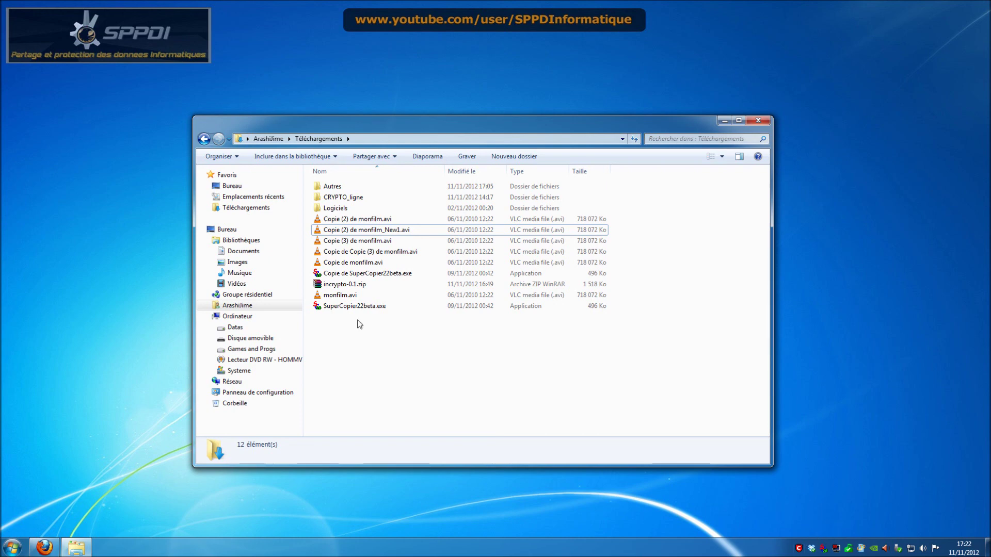
click(388, 262)
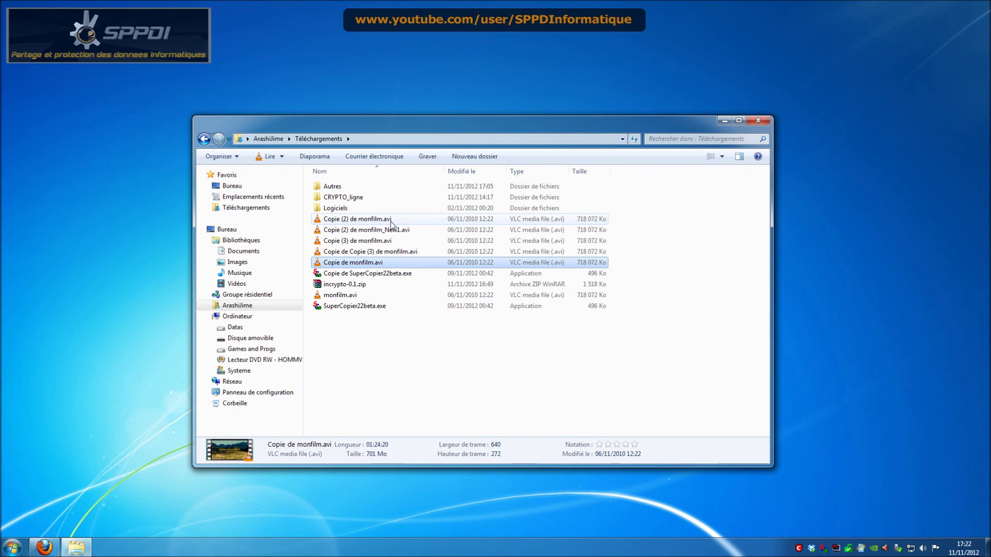